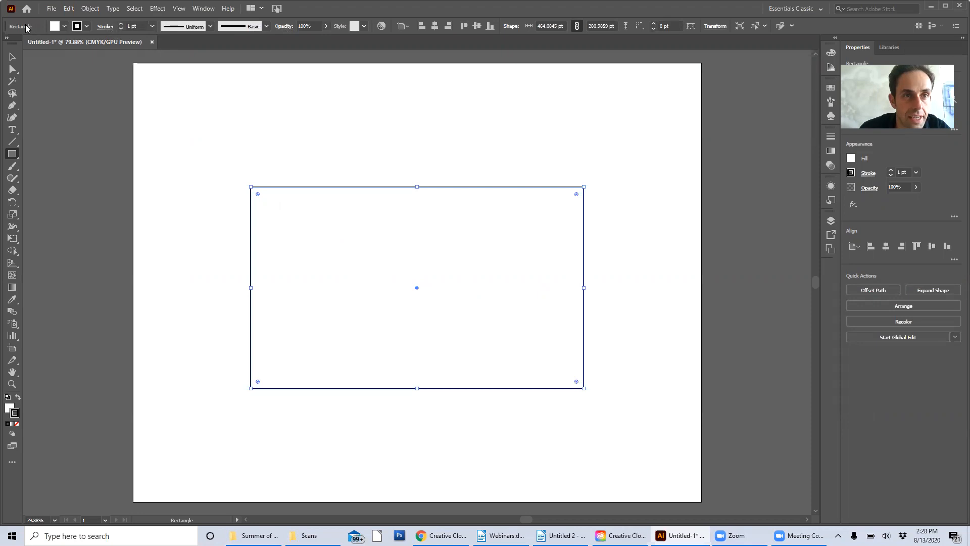
{"action": "left_click", "coordinate": [205, 10]}
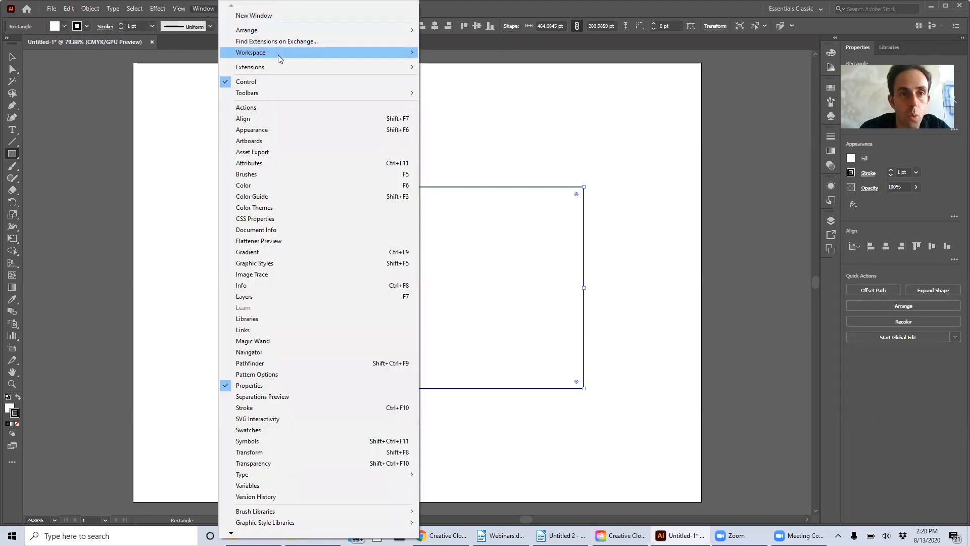
{"action": "mouse_move", "coordinate": [290, 54]}
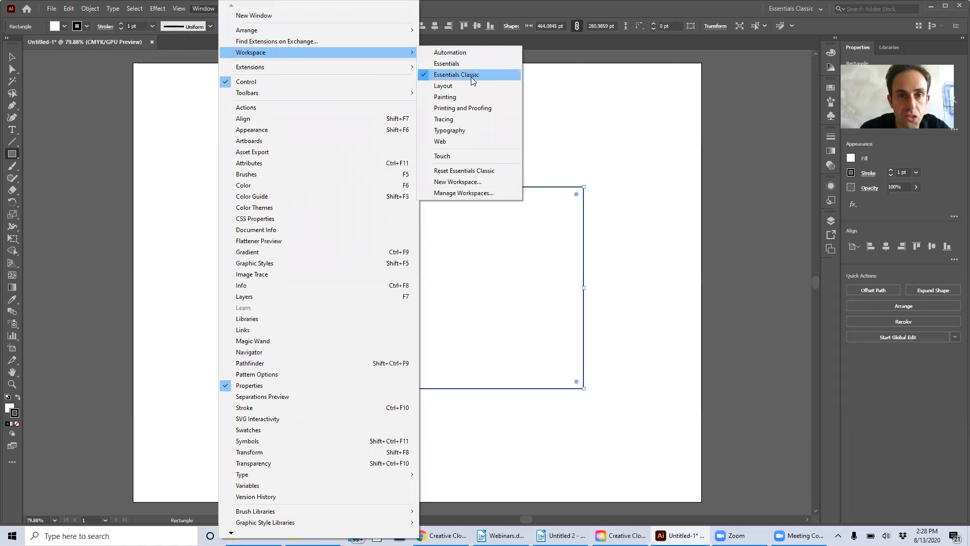
{"action": "left_click", "coordinate": [211, 5]}
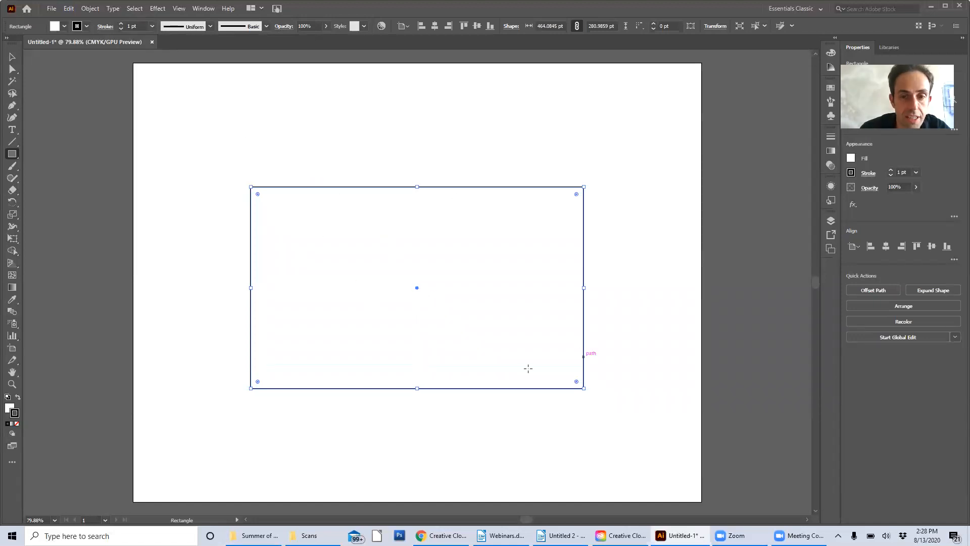
Step: Open the Basic Graphics_Dots pattern swatch library and place its panel clear of the rectangle
{"action": "left_click", "coordinate": [64, 26]}
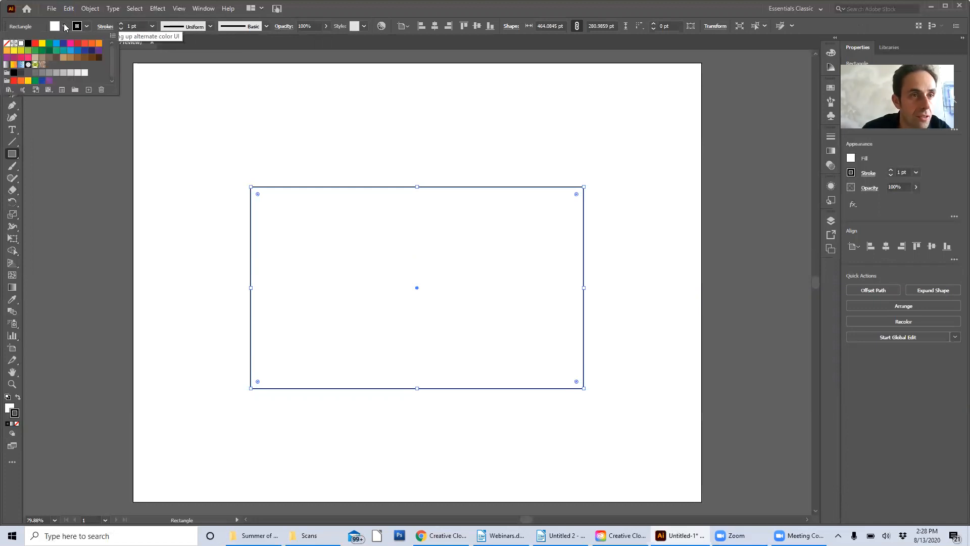
{"action": "left_click", "coordinate": [9, 90]}
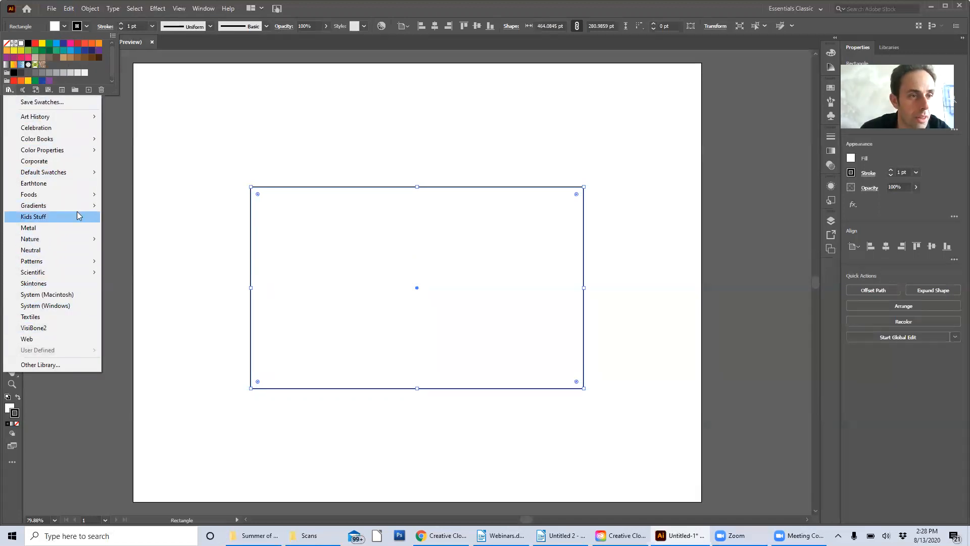
{"action": "mouse_move", "coordinate": [74, 143]}
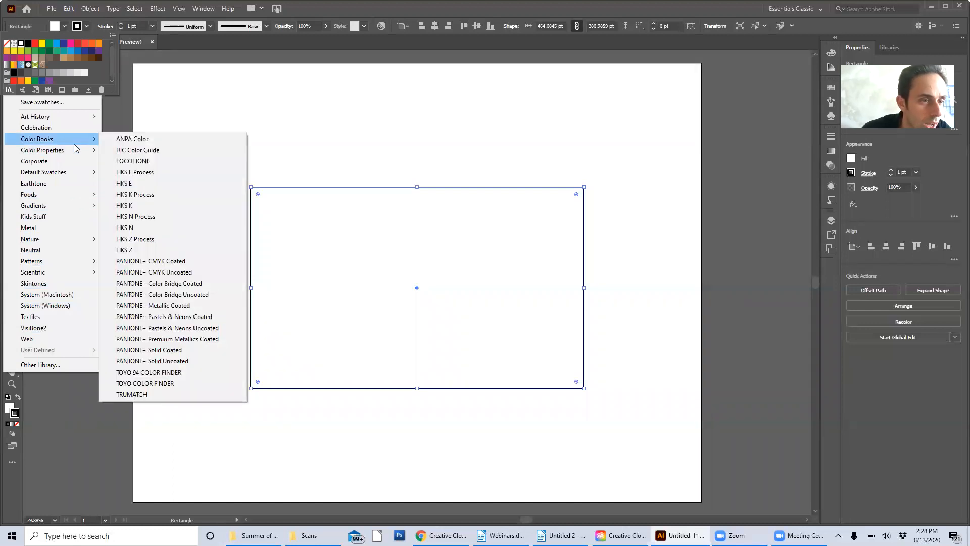
{"action": "mouse_move", "coordinate": [70, 260]}
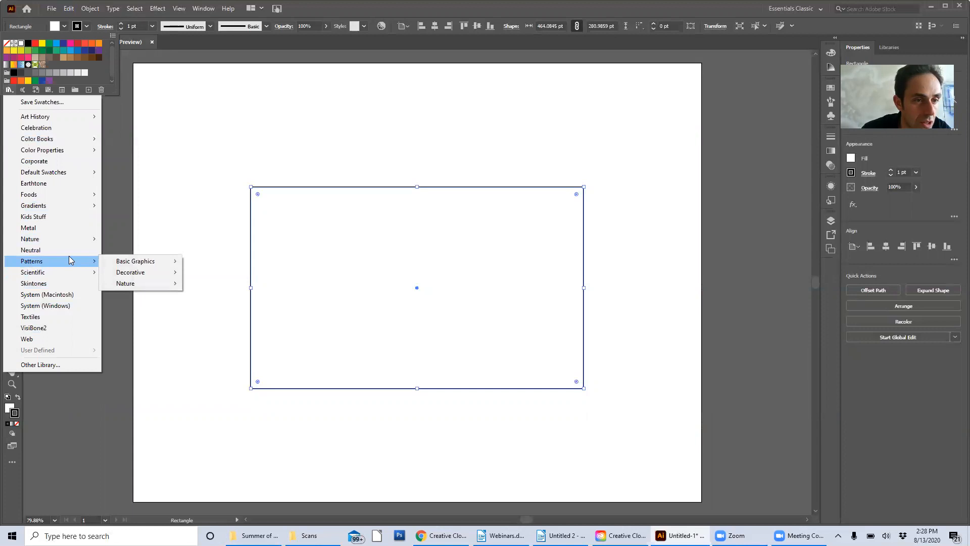
{"action": "mouse_move", "coordinate": [151, 261]}
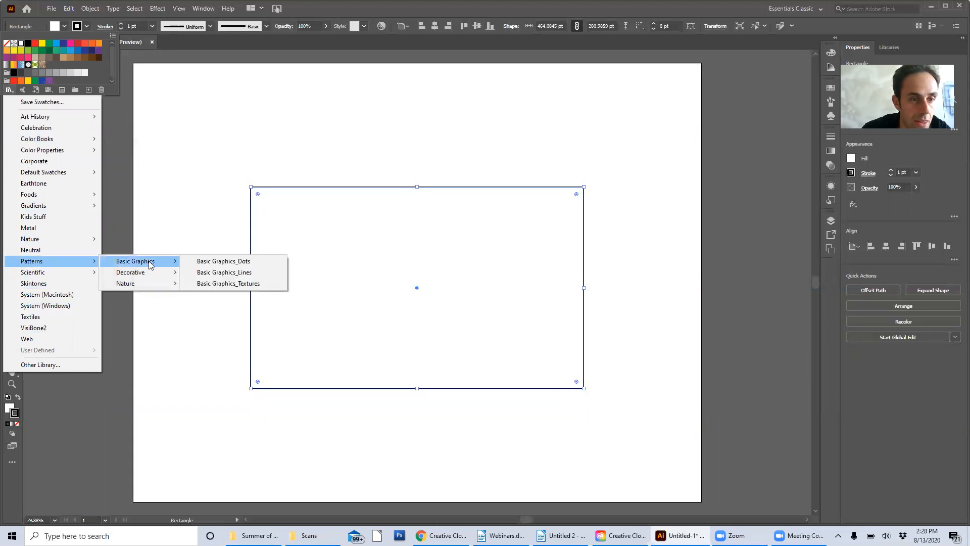
{"action": "left_click", "coordinate": [209, 262]}
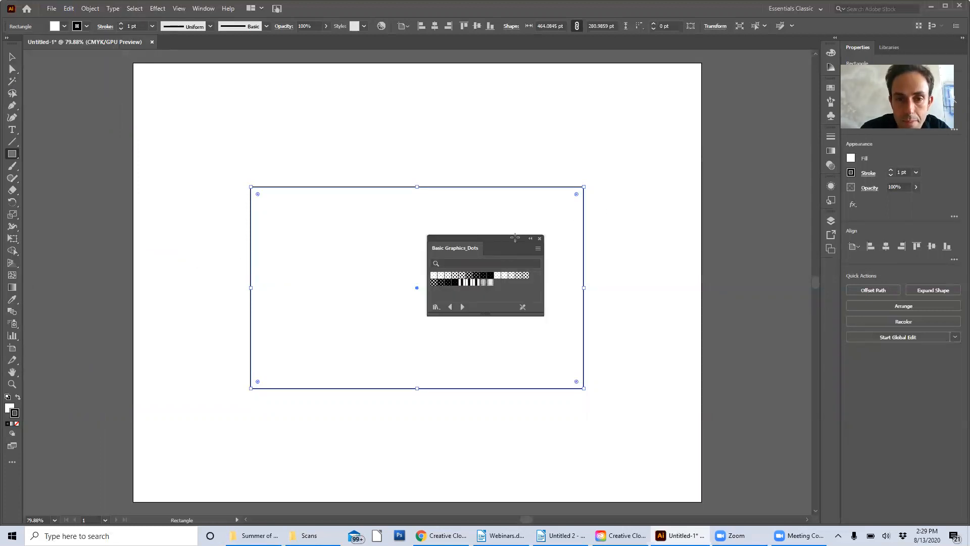
{"action": "left_click_drag", "start_coordinate": [523, 238], "coordinate": [705, 147]}
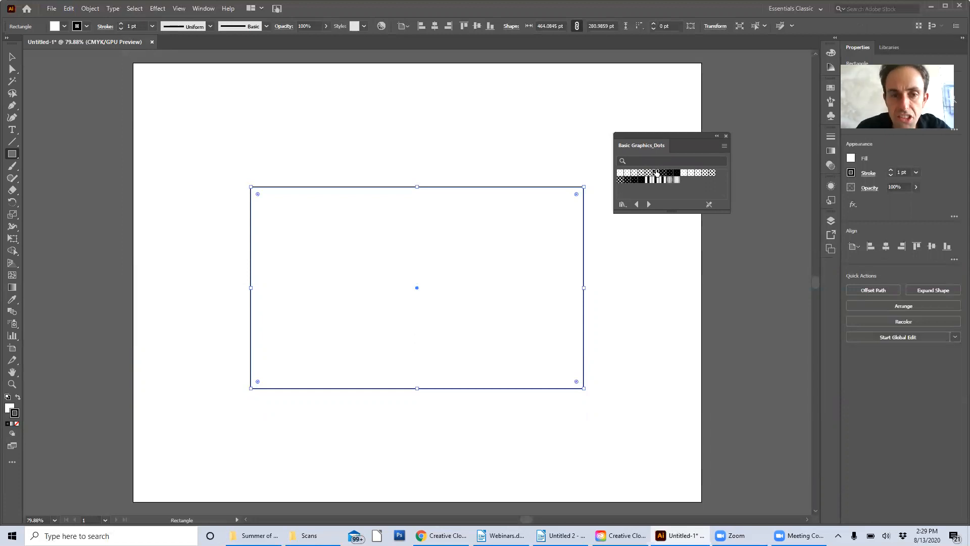
Step: Make the fill active, restore the black stroke, and try several dot patterns on the rectangle, ending with large black dots on white
{"action": "left_click", "coordinate": [657, 174]}
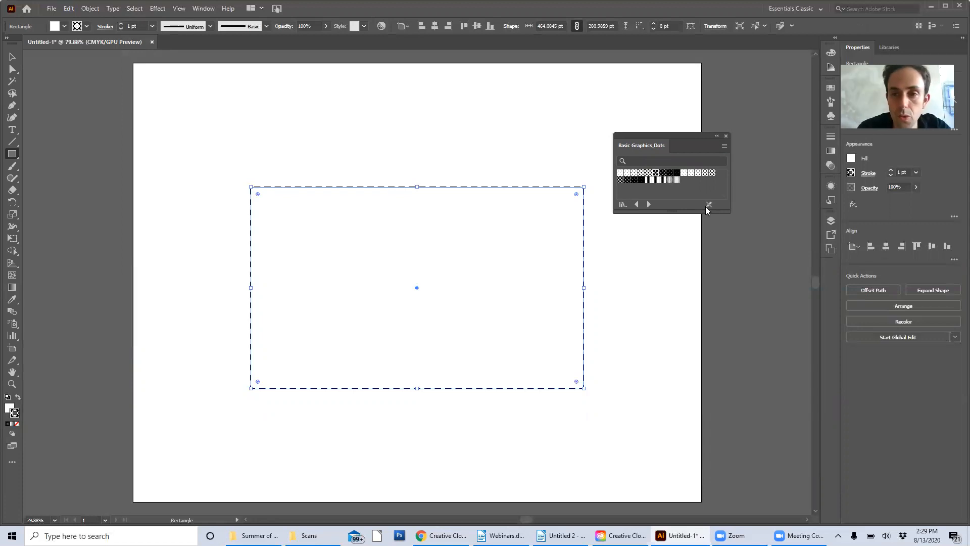
{"action": "left_click", "coordinate": [8, 423]}
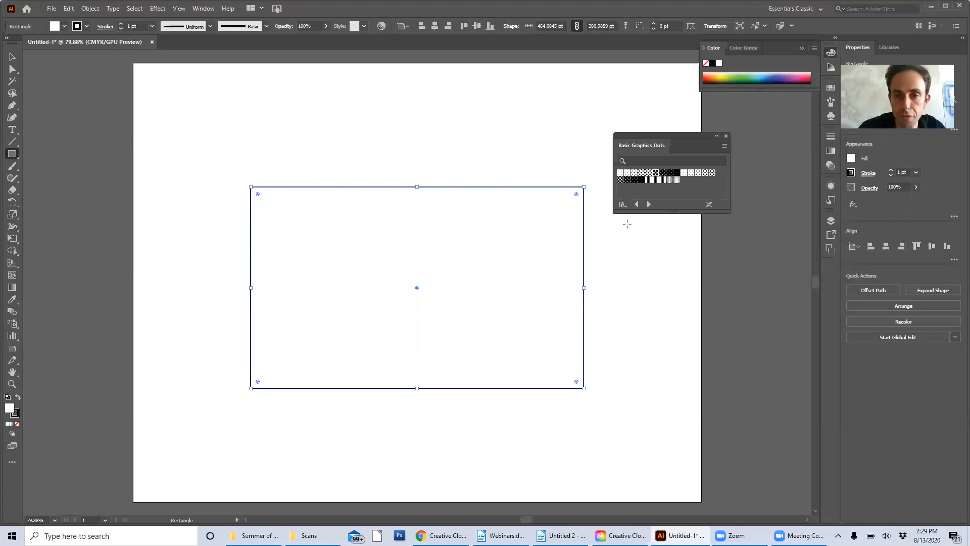
{"action": "left_click", "coordinate": [664, 174]}
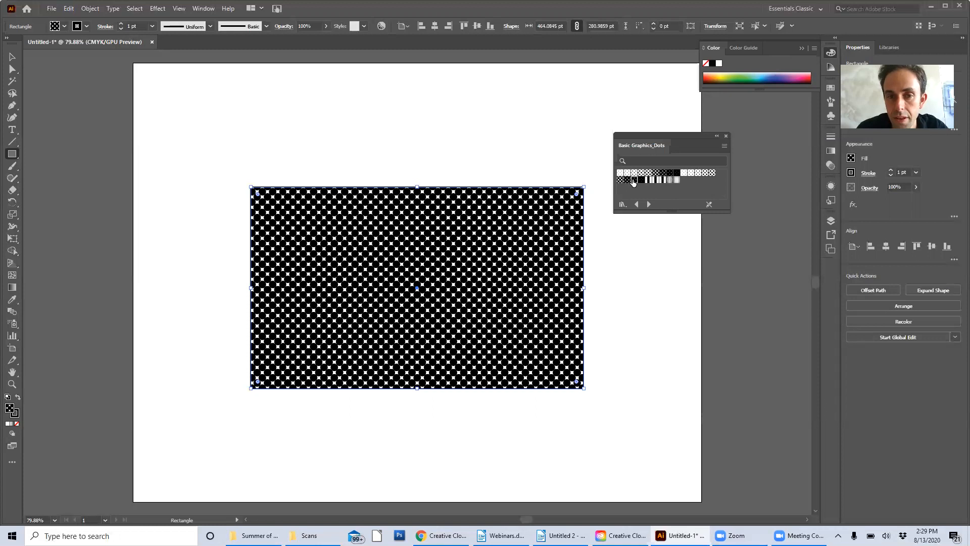
{"action": "left_click", "coordinate": [635, 180]}
{"action": "left_click", "coordinate": [691, 174]}
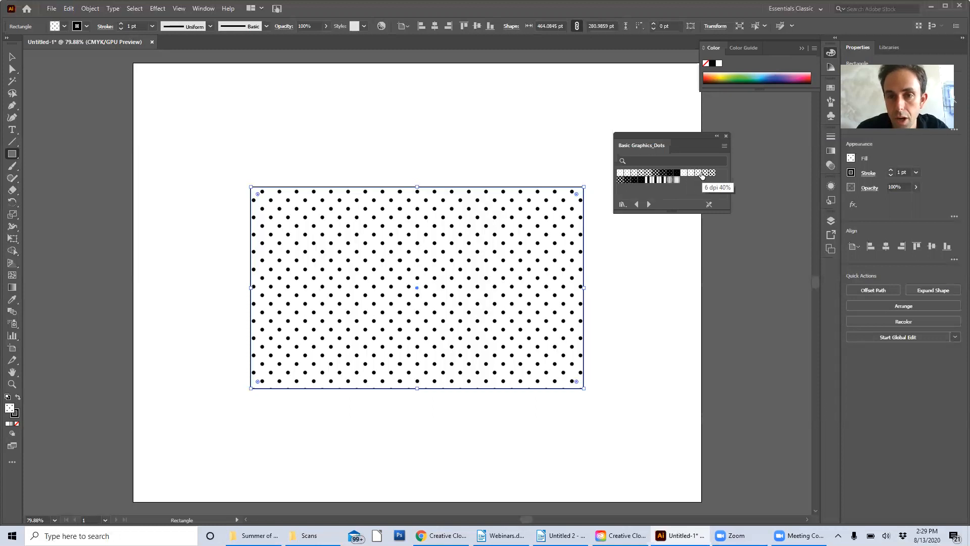
{"action": "left_click", "coordinate": [712, 173]}
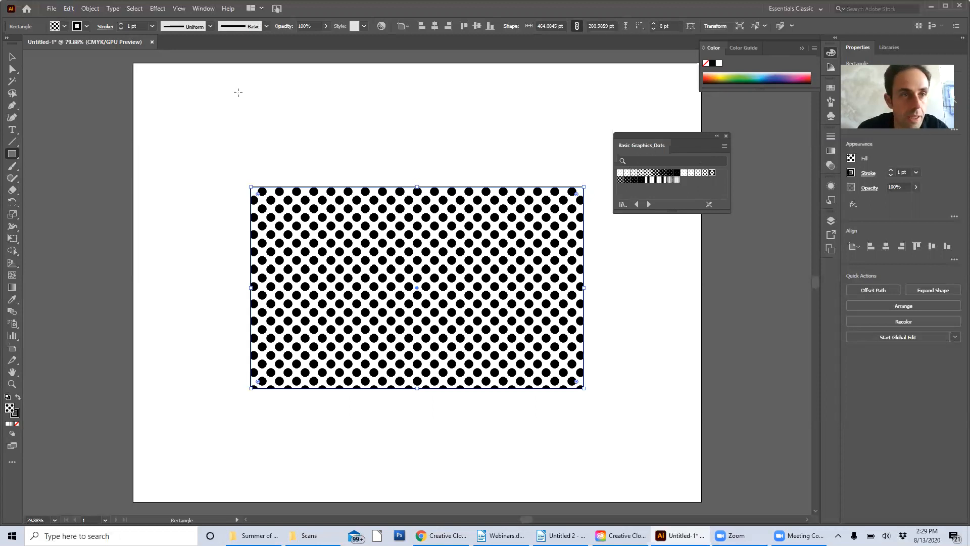
Step: Open the Gems and Jewels gradient library and try its blue, red and pale blue gradients as the rectangle's fill
{"action": "left_click", "coordinate": [64, 26]}
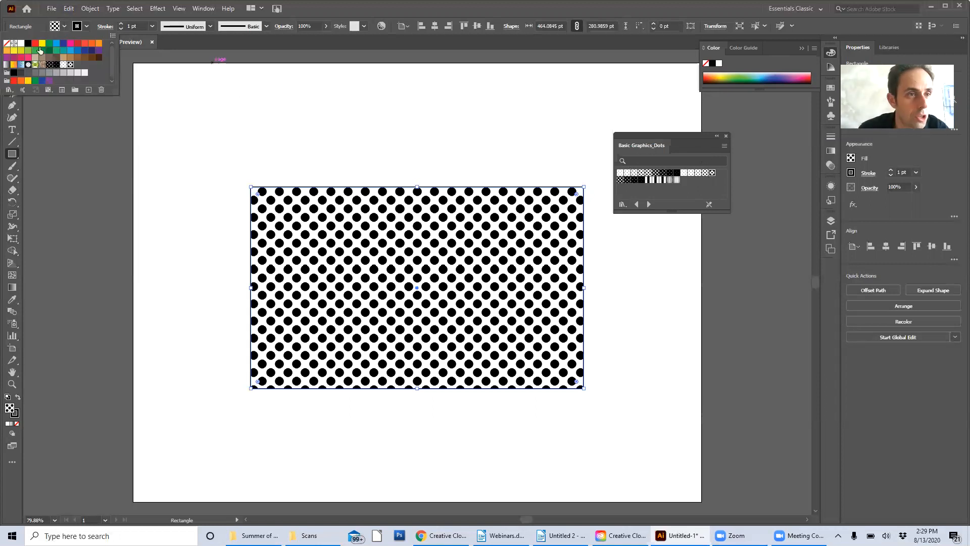
{"action": "left_click", "coordinate": [9, 90]}
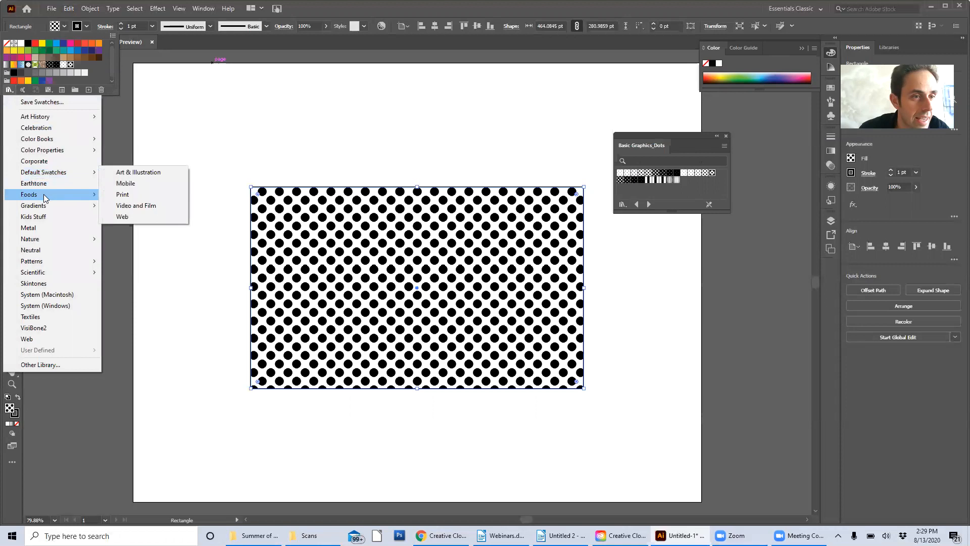
{"action": "mouse_move", "coordinate": [45, 205]}
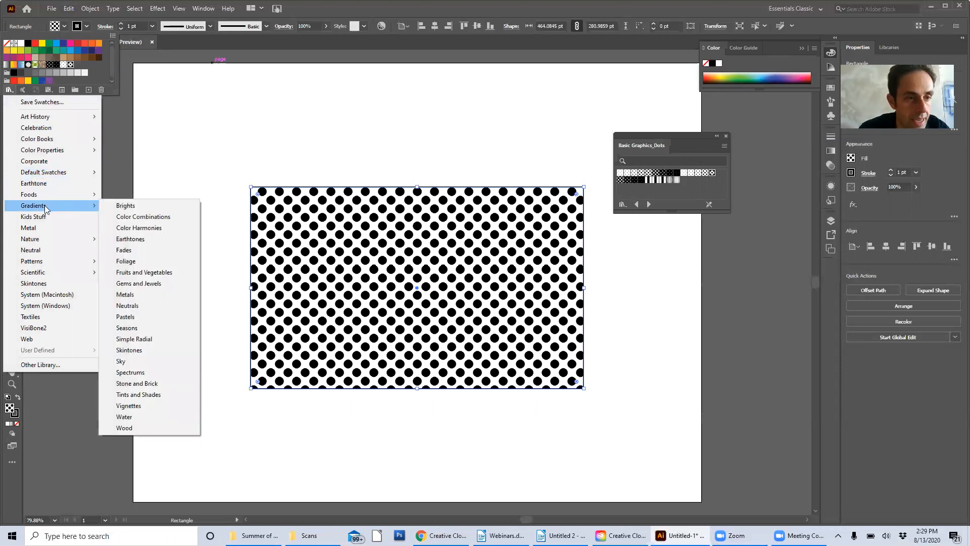
{"action": "left_click", "coordinate": [145, 287]}
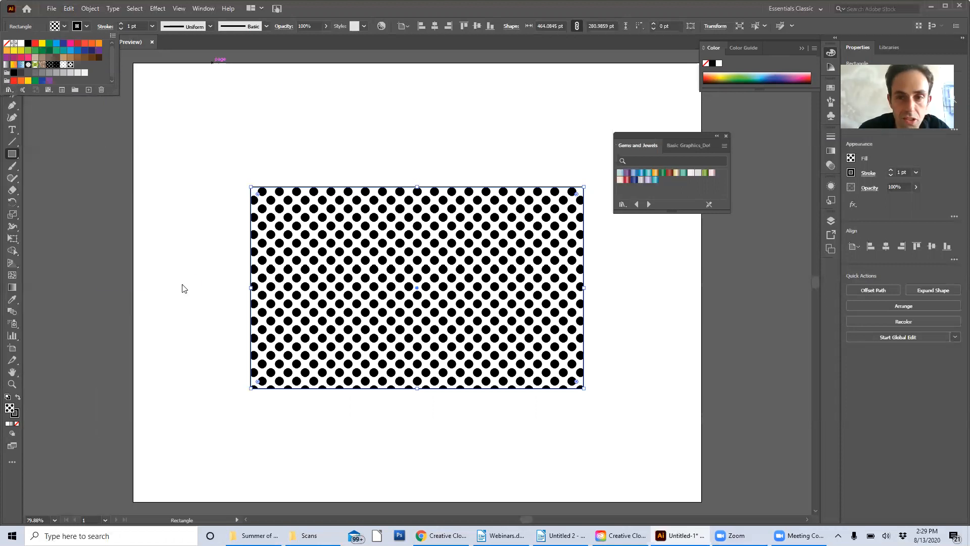
{"action": "left_click", "coordinate": [641, 173]}
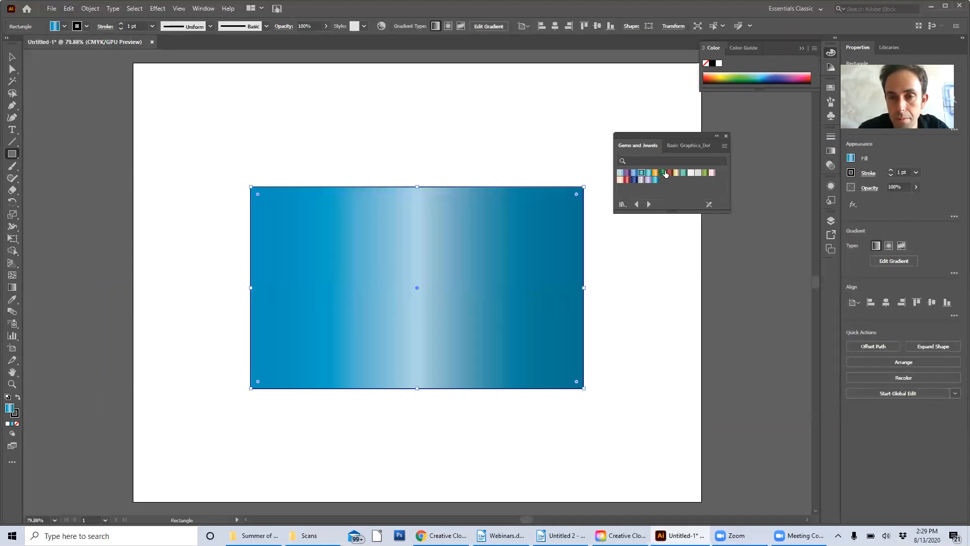
{"action": "left_click", "coordinate": [667, 173]}
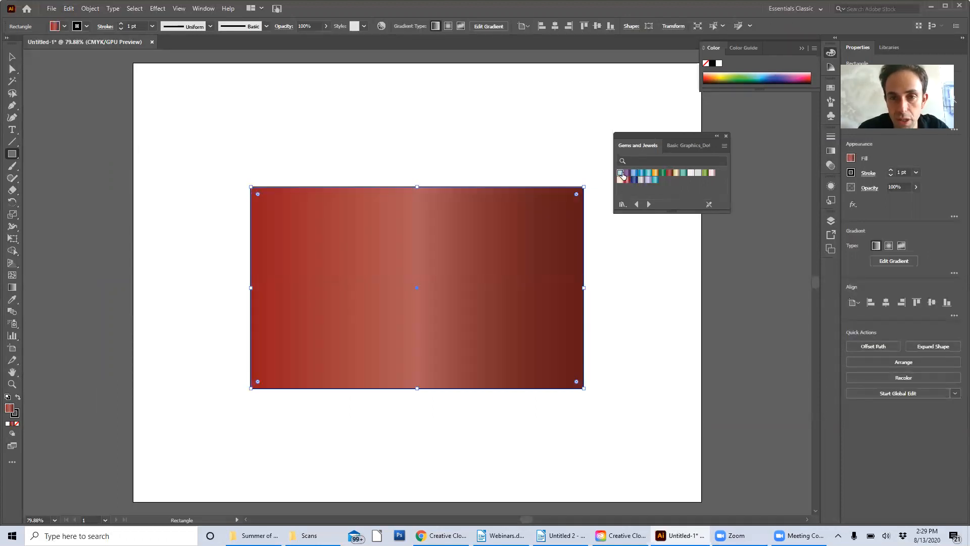
{"action": "left_click", "coordinate": [621, 173]}
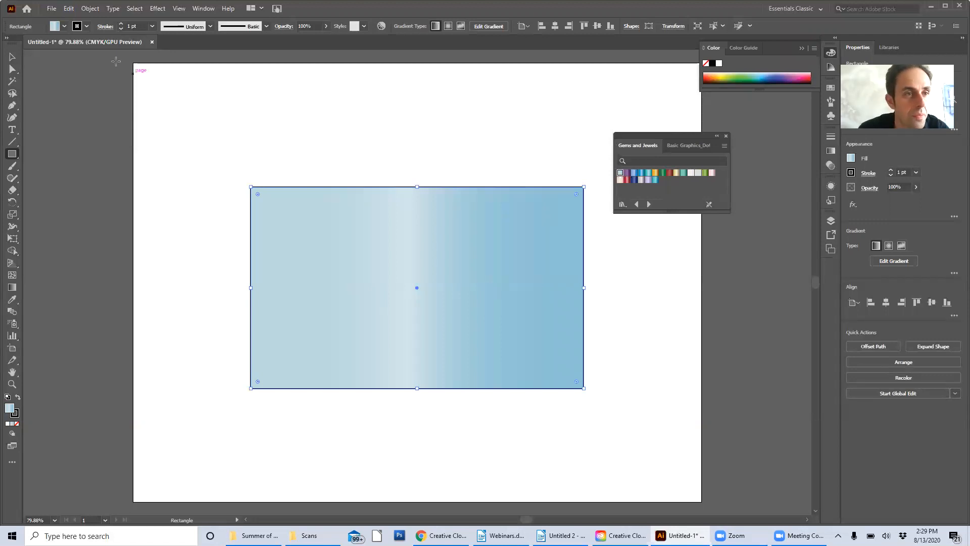
Step: Open the Nature_Foliage pattern library and fill the rectangle with the cattail pattern, keeping the library panel clear of the artwork
{"action": "left_click", "coordinate": [65, 28]}
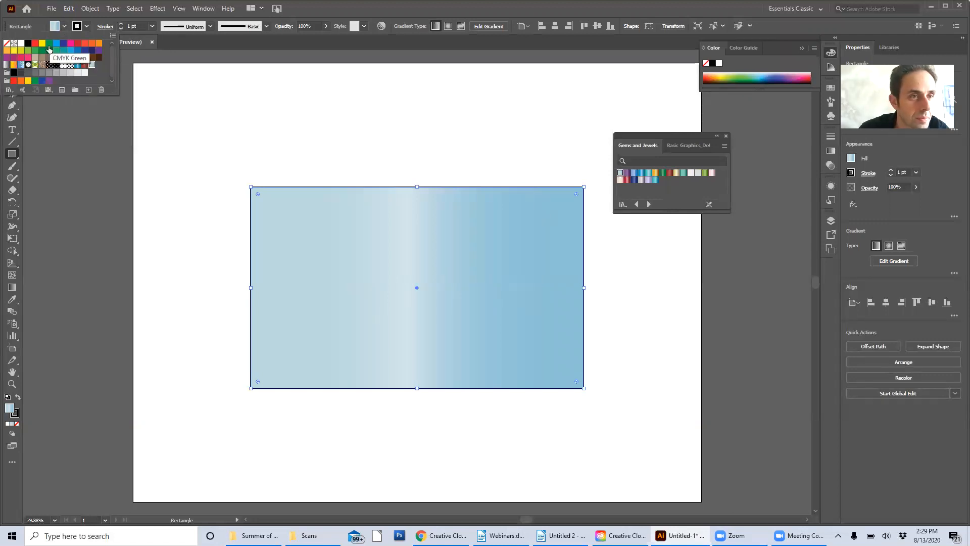
{"action": "left_click", "coordinate": [66, 31]}
{"action": "left_click", "coordinate": [66, 28]}
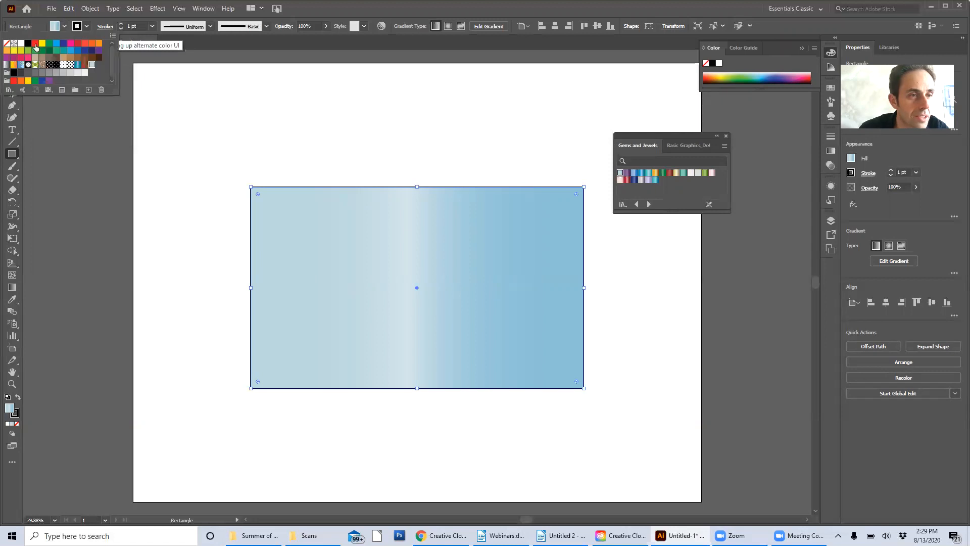
{"action": "left_click", "coordinate": [11, 91]}
{"action": "mouse_move", "coordinate": [79, 275]}
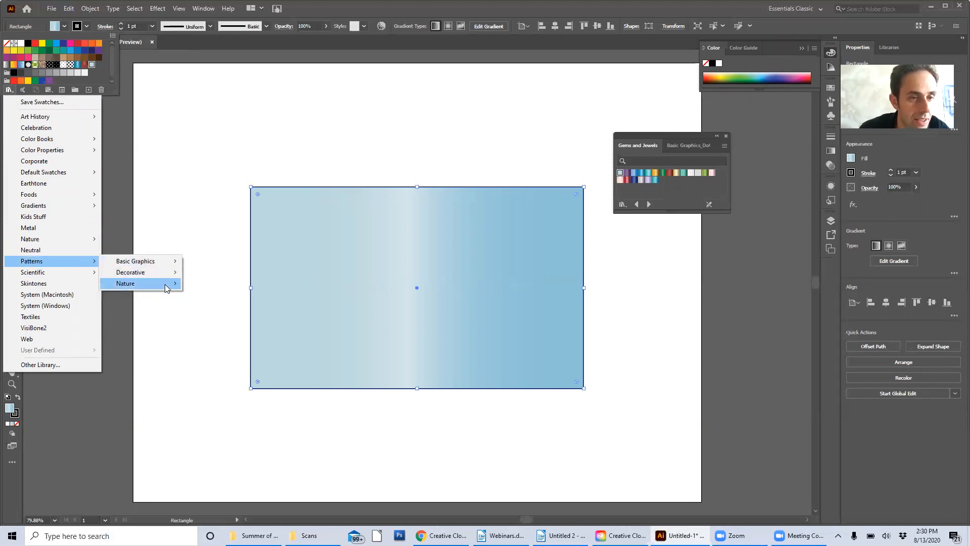
{"action": "mouse_move", "coordinate": [166, 288]}
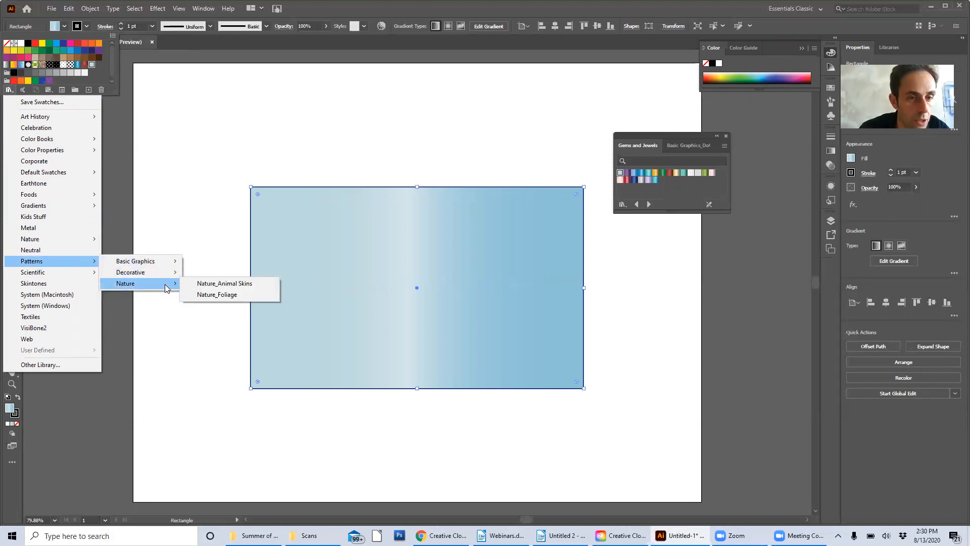
{"action": "left_click", "coordinate": [217, 294]}
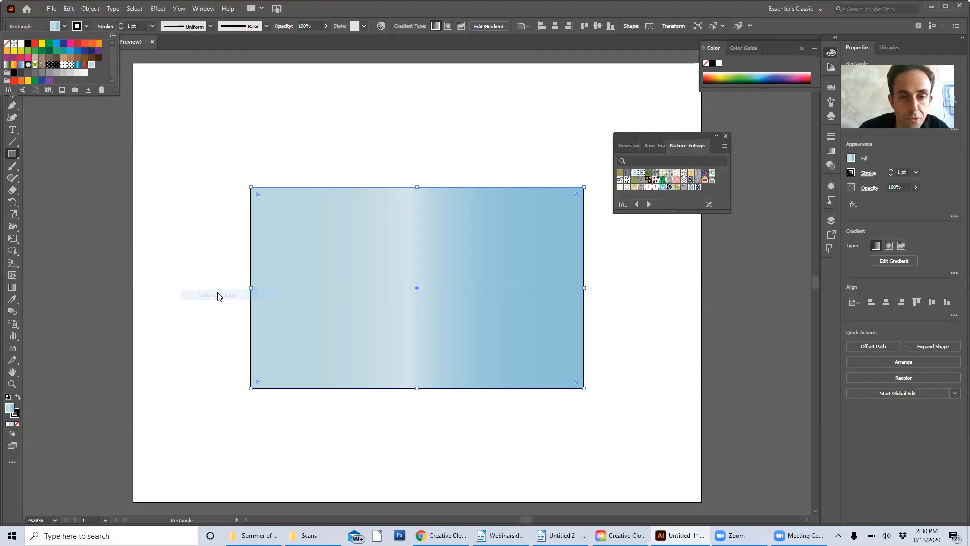
{"action": "left_click", "coordinate": [648, 178]}
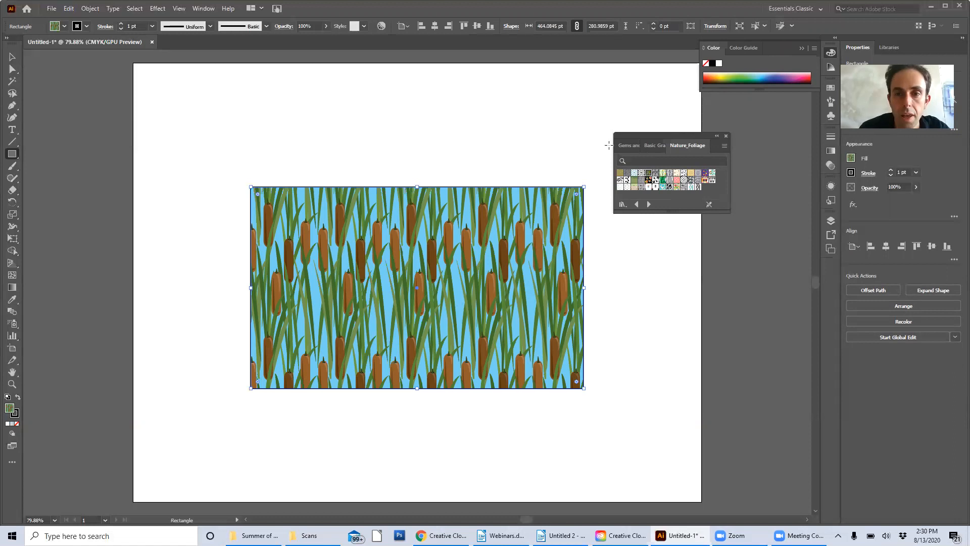
{"action": "left_click_drag", "start_coordinate": [670, 136], "coordinate": [679, 115]}
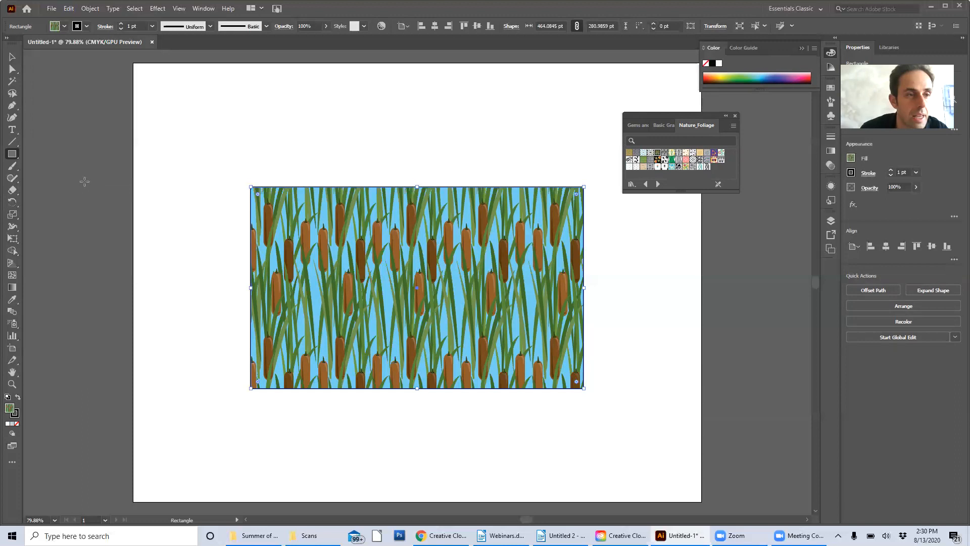
Step: Scale only the rectangle's pattern uniformly to 50%, with Transform Patterns on and Transform Objects off
{"action": "left_click", "coordinate": [14, 218]}
{"action": "double_click", "coordinate": [14, 219]}
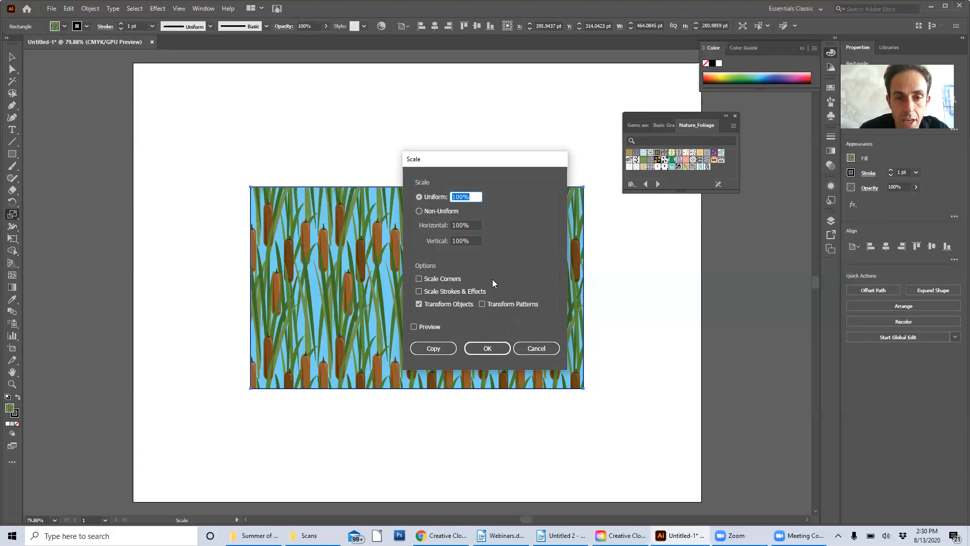
{"action": "left_click", "coordinate": [418, 303]}
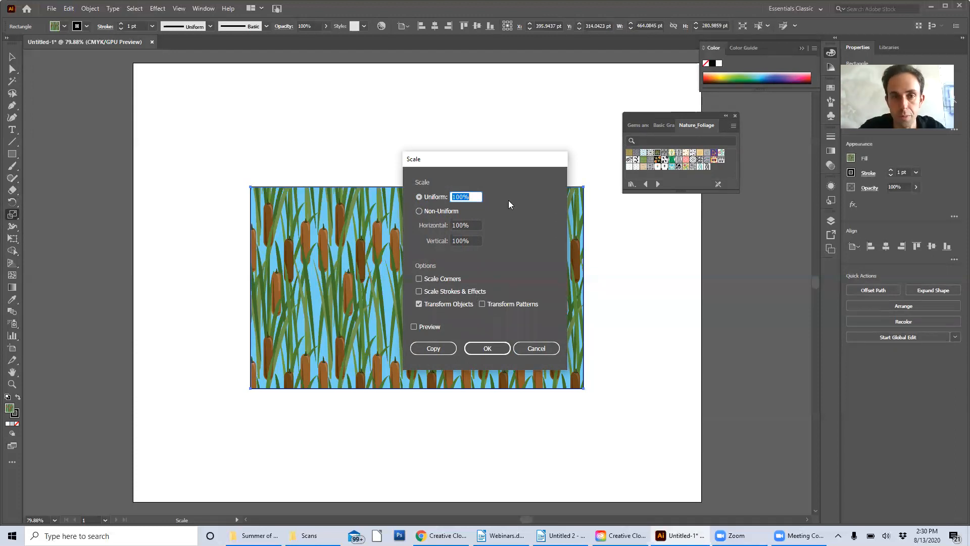
{"action": "left_click", "coordinate": [485, 303]}
{"action": "left_click", "coordinate": [423, 303]}
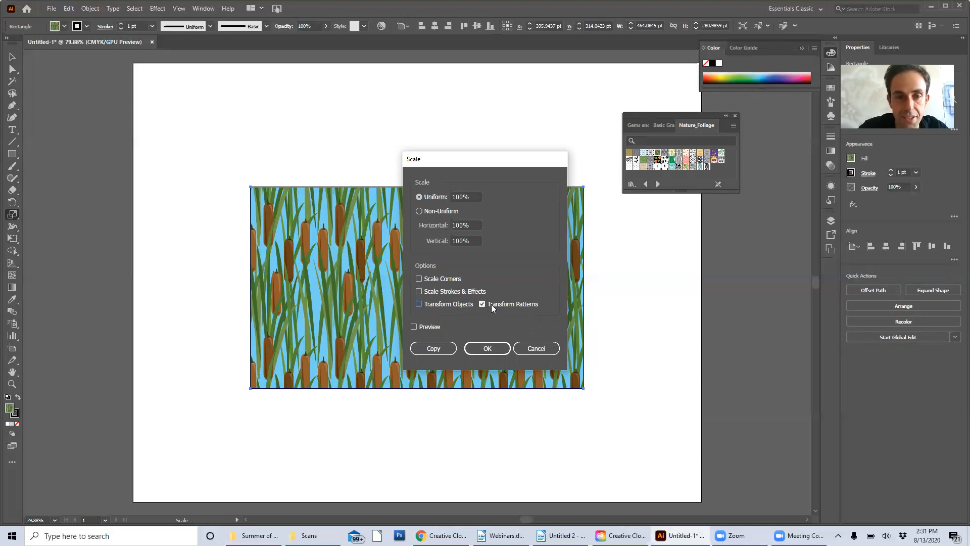
{"action": "left_click_drag", "start_coordinate": [475, 196], "coordinate": [453, 195]}
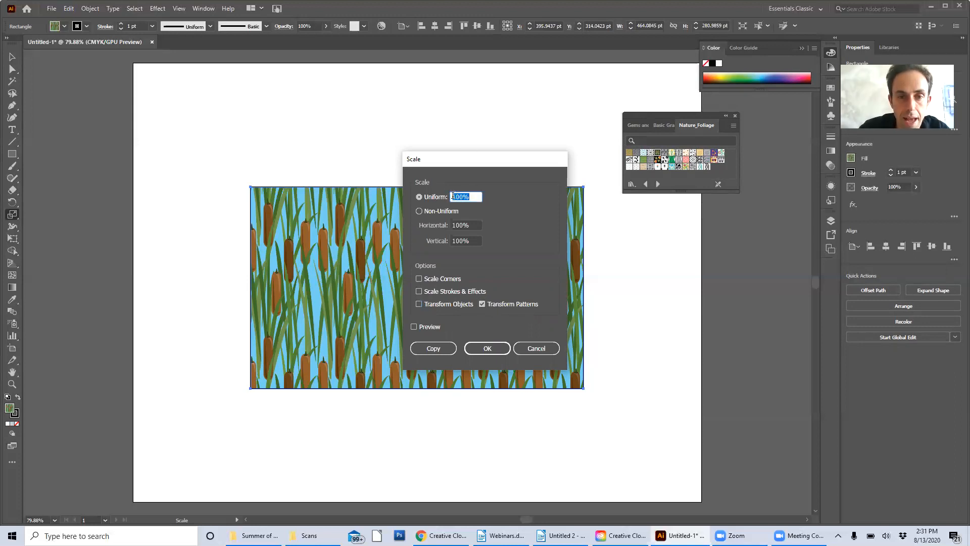
{"action": "type", "text": "50"}
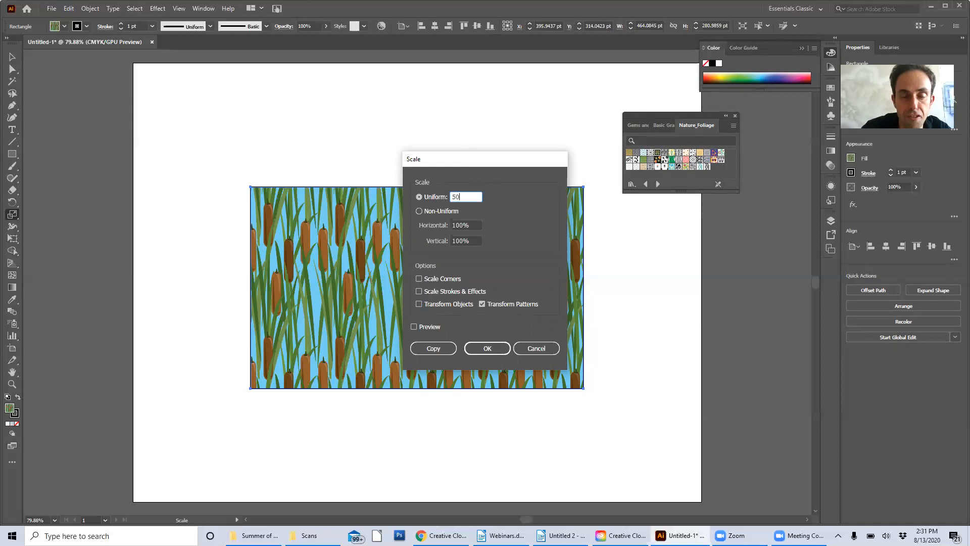
{"action": "left_click", "coordinate": [488, 348]}
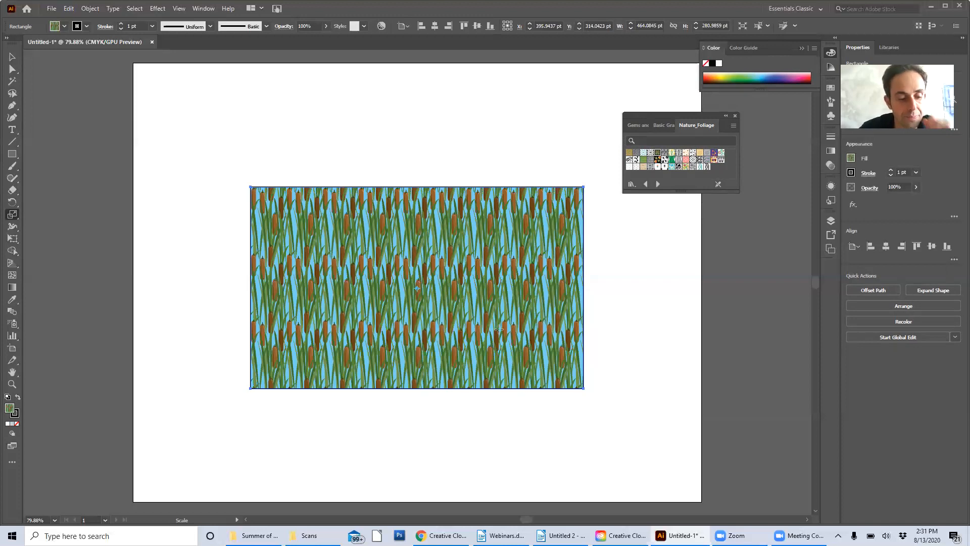
Step: Undo the pattern scaling and rotate only the rectangle's pattern by 45°, with Transform Patterns on and Transform Objects off
{"action": "key", "text": "ctrl+z"}
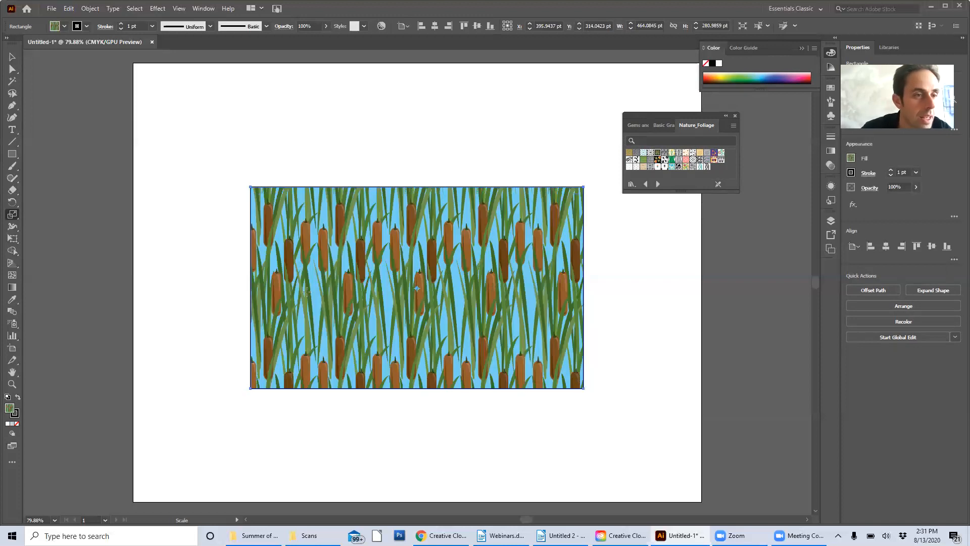
{"action": "double_click", "coordinate": [13, 203]}
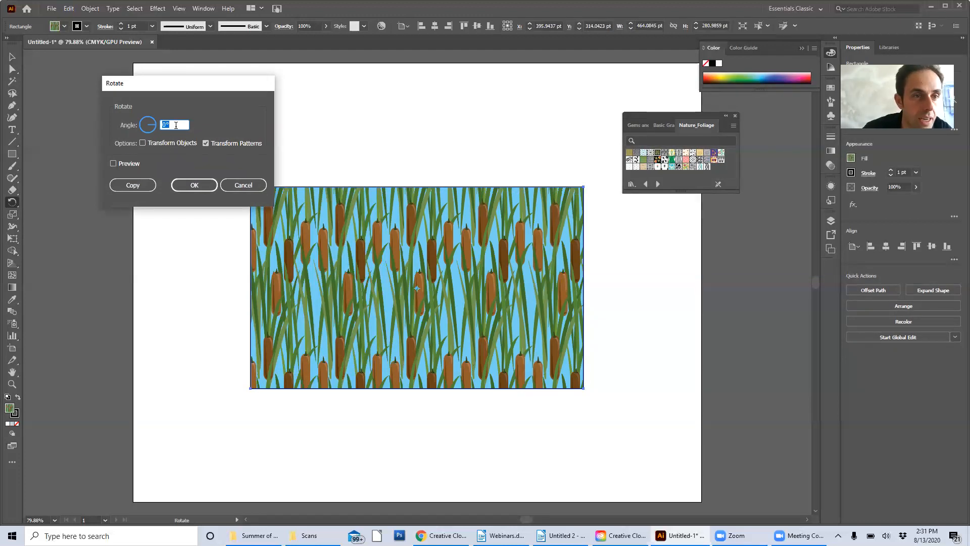
{"action": "type", "text": "45"}
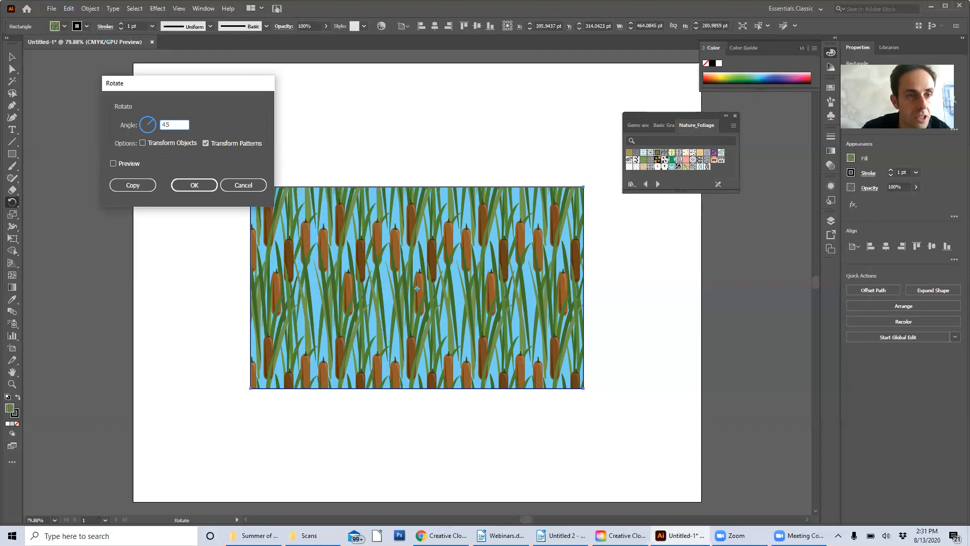
{"action": "left_click", "coordinate": [195, 185]}
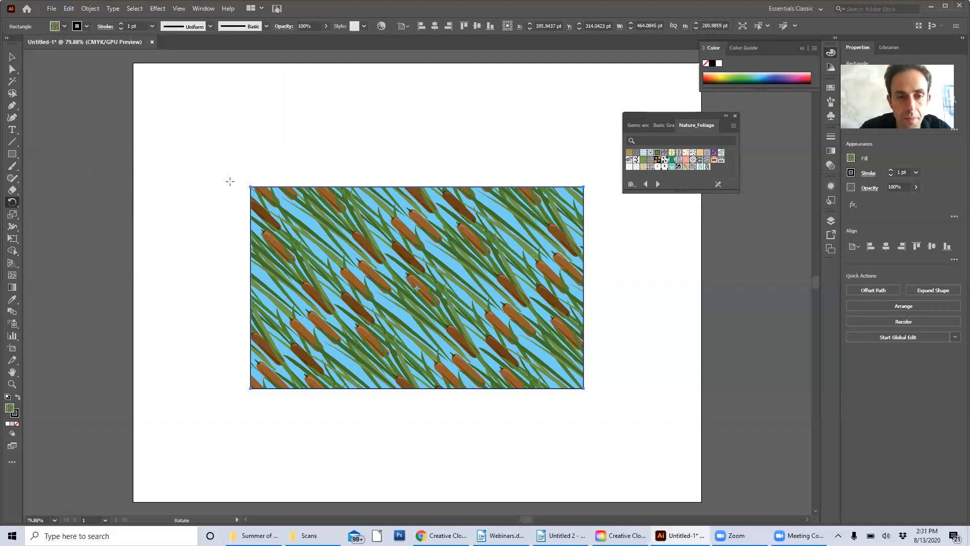
Step: Delete the patterned rectangle and draw a small square about 51 pt wide with the default white fill and black stroke
{"action": "key", "text": "Delete"}
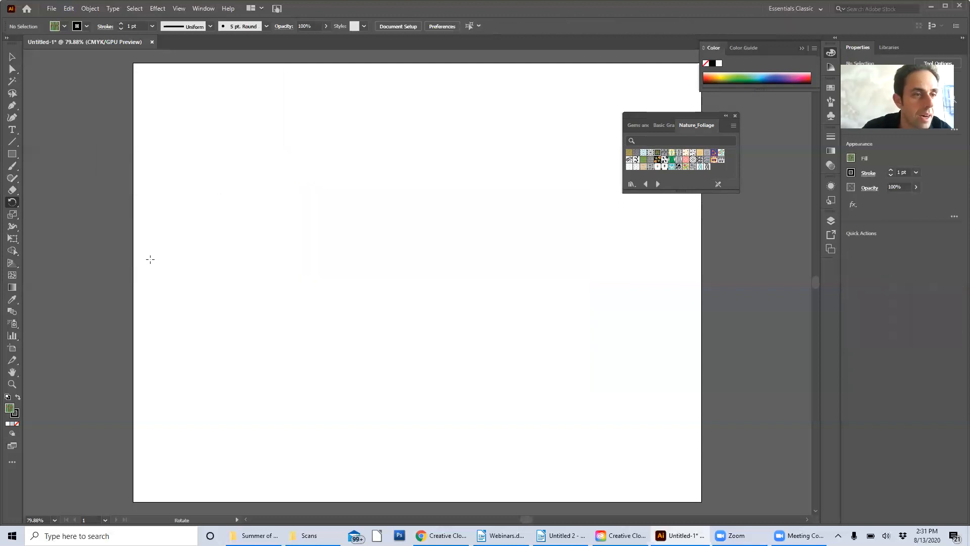
{"action": "left_click", "coordinate": [7, 157]}
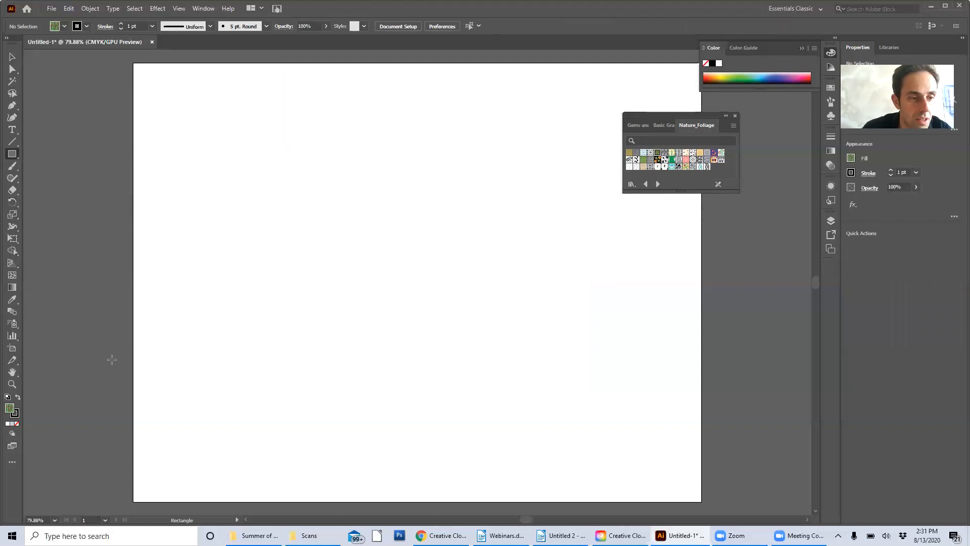
{"action": "left_click", "coordinate": [7, 398]}
{"action": "left_click_drag", "start_coordinate": [294, 216], "coordinate": [331, 252]}
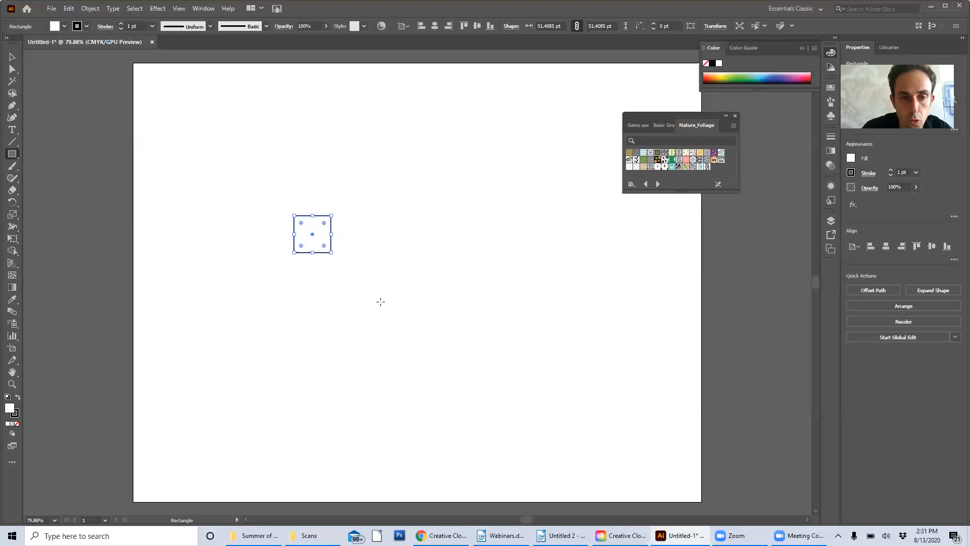
Step: Duplicate the square and place the copy diagonally below it, touching the original's lower-right corner
{"action": "left_click_drag", "start_coordinate": [361, 301], "coordinate": [342, 262]}
{"action": "key", "text": "ctrl+z"}
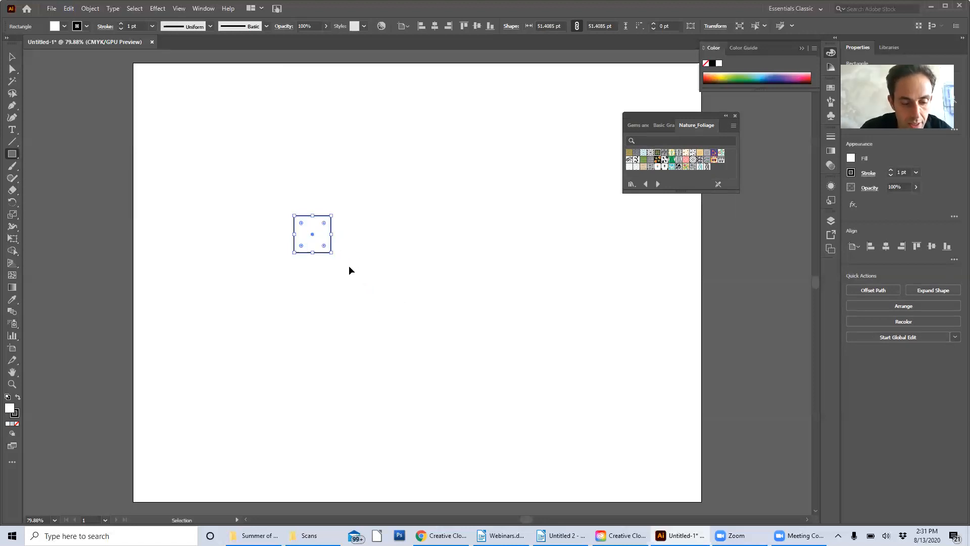
{"action": "key", "text": "ctrl+v"}
{"action": "key", "text": "v"}
{"action": "left_click_drag", "start_coordinate": [413, 288], "coordinate": [326, 277]}
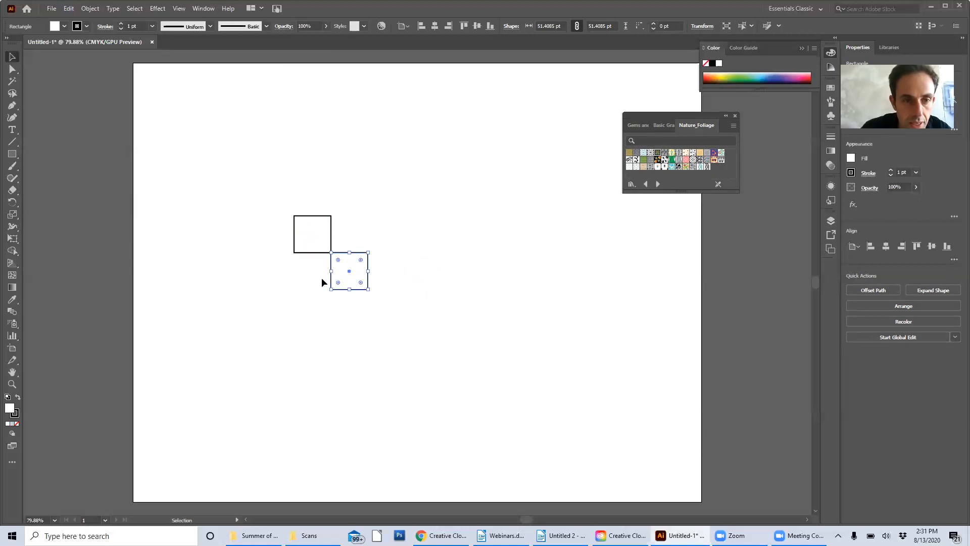
Step: Fill both squares with black, first the lower copy and then the original
{"action": "double_click", "coordinate": [9, 407]}
{"action": "left_click", "coordinate": [349, 325]}
{"action": "left_click", "coordinate": [347, 325]}
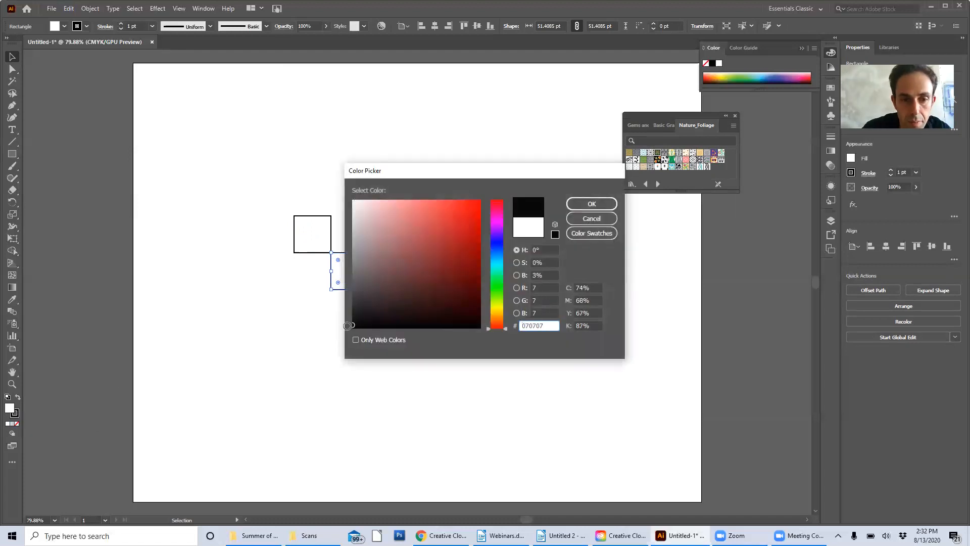
{"action": "left_click", "coordinate": [592, 203]}
{"action": "left_click", "coordinate": [314, 232]}
{"action": "double_click", "coordinate": [10, 410]}
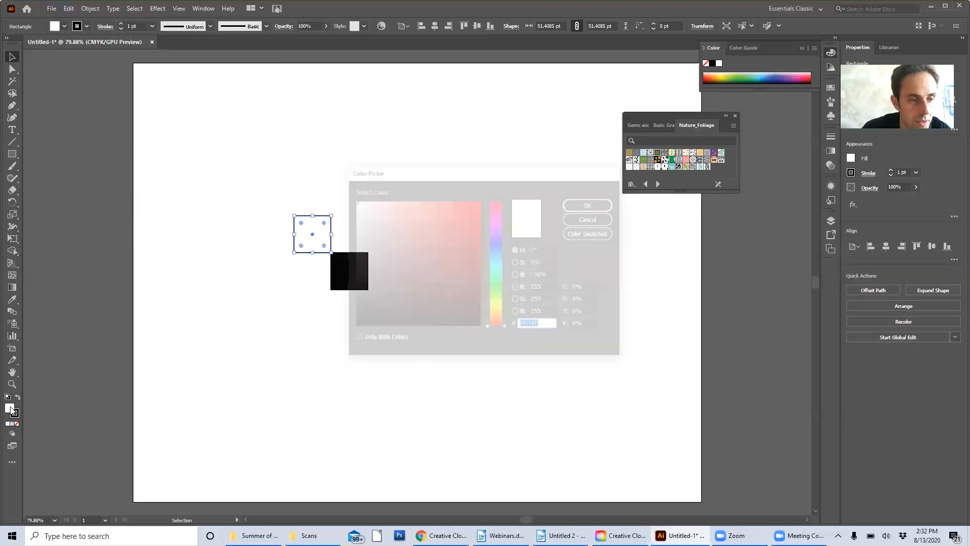
{"action": "left_click", "coordinate": [353, 327]}
{"action": "left_click", "coordinate": [591, 204]}
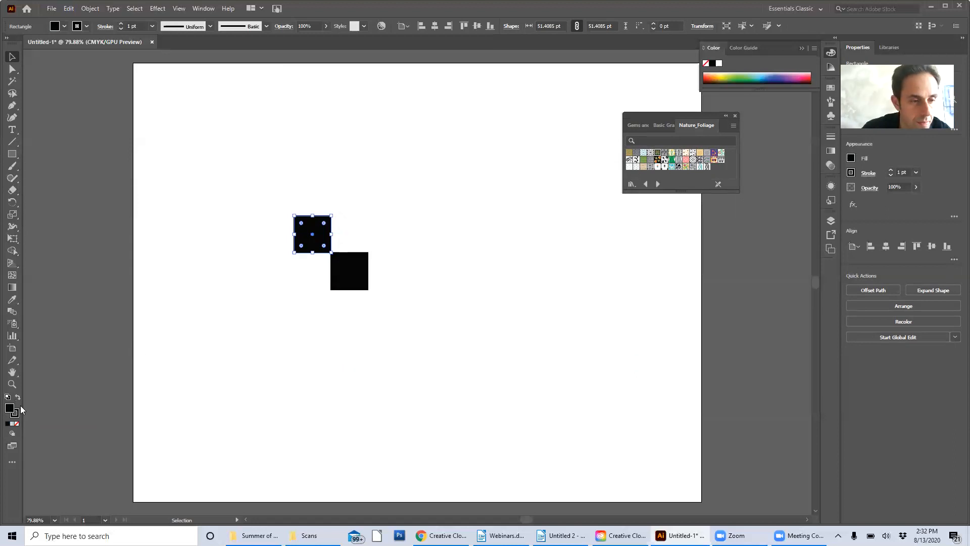
Step: Try white as the upper square's stroke colour, then set its stroke to None
{"action": "double_click", "coordinate": [10, 410]}
{"action": "left_click", "coordinate": [429, 251]}
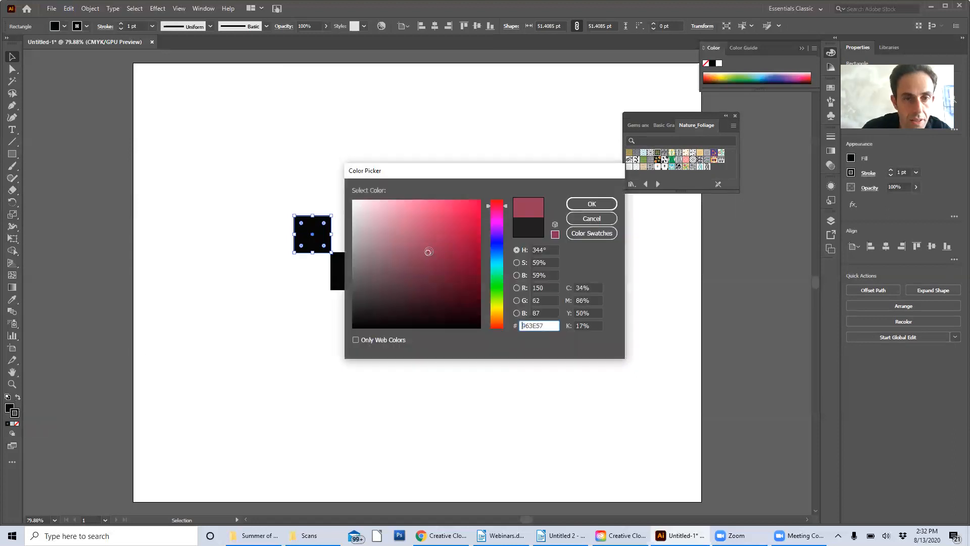
{"action": "left_click", "coordinate": [354, 200]}
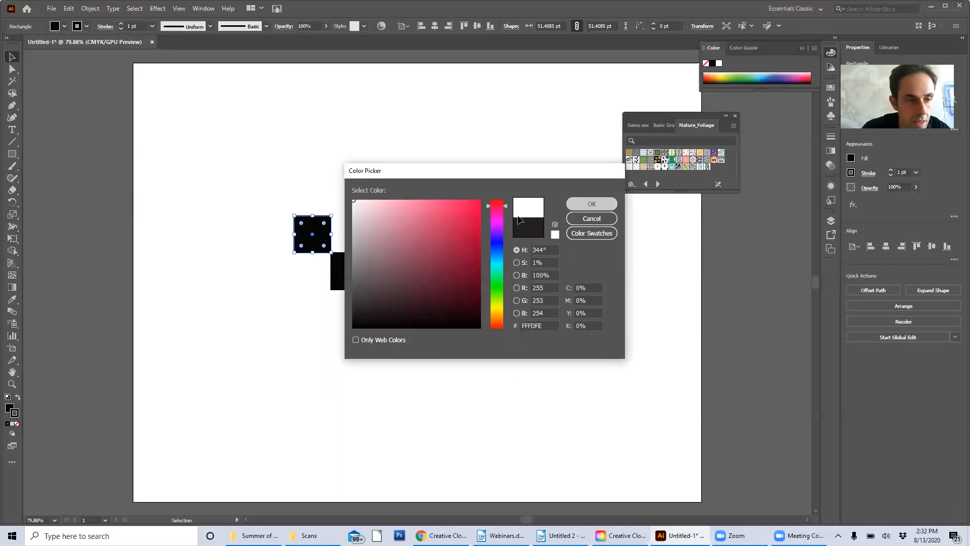
{"action": "key", "text": "Return"}
{"action": "left_click", "coordinate": [16, 424]}
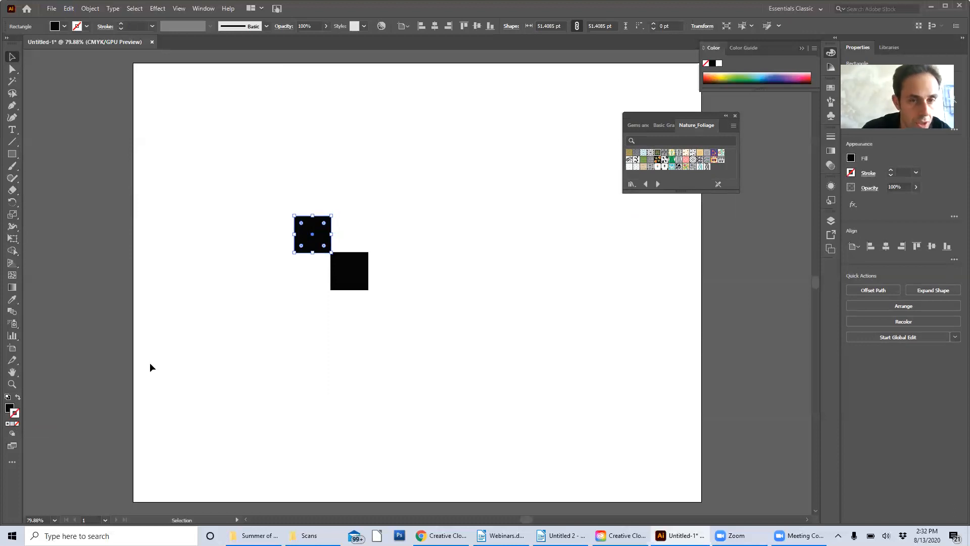
Step: Select both black squares and move them together slightly up and to the left
{"action": "left_click", "coordinate": [303, 304]}
{"action": "left_click_drag", "start_coordinate": [418, 335], "coordinate": [282, 212]}
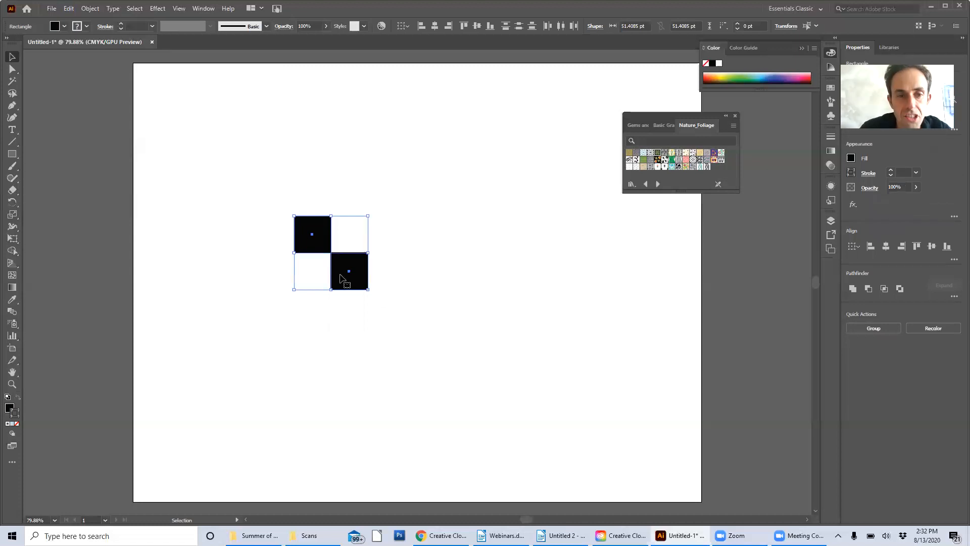
{"action": "left_click_drag", "start_coordinate": [339, 279], "coordinate": [318, 273]}
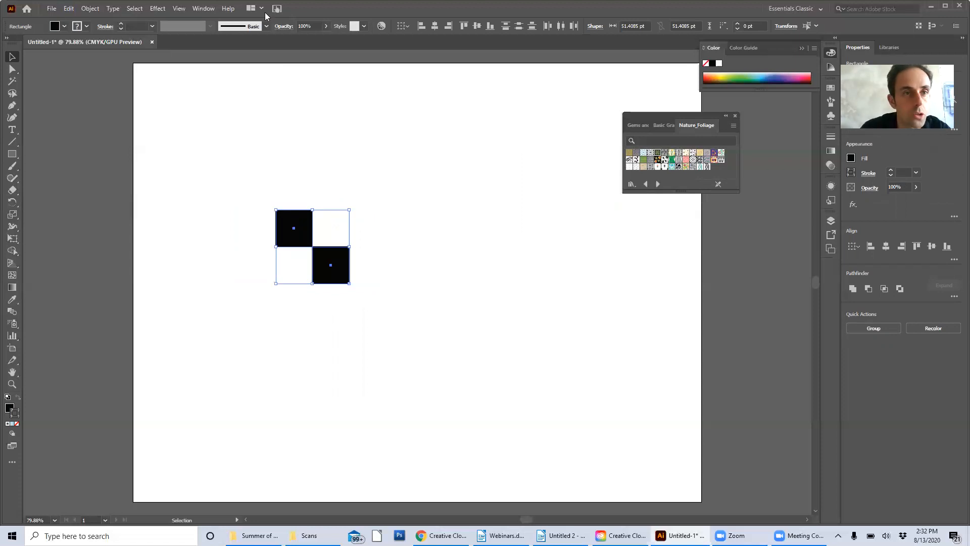
Step: Show the document's swatches, close the floating pattern library, and enlarge the Swatches panel so all swatches are visible
{"action": "left_click", "coordinate": [200, 8]}
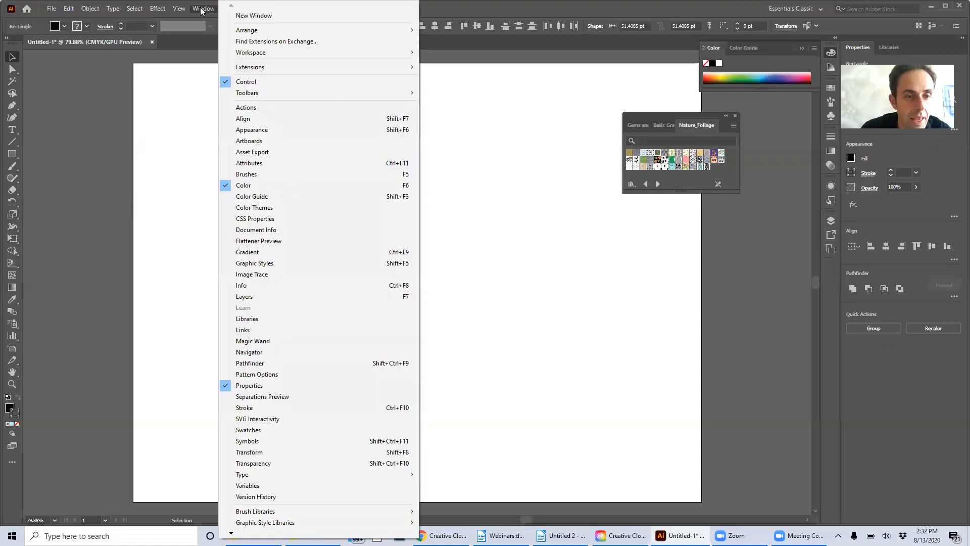
{"action": "left_click", "coordinate": [259, 430]}
{"action": "left_click_drag", "start_coordinate": [677, 116], "coordinate": [647, 256]}
{"action": "left_click", "coordinate": [705, 255]}
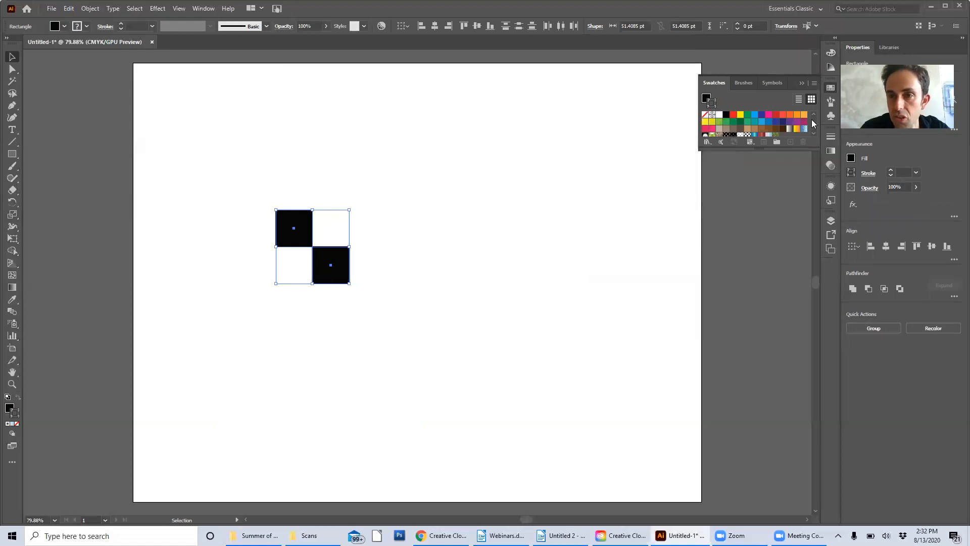
{"action": "left_click_drag", "start_coordinate": [810, 147], "coordinate": [808, 261]}
Step: Save the two diagonal squares as a new pattern swatch and delete the originals from the artboard
{"action": "left_click_drag", "start_coordinate": [304, 256], "coordinate": [754, 196]}
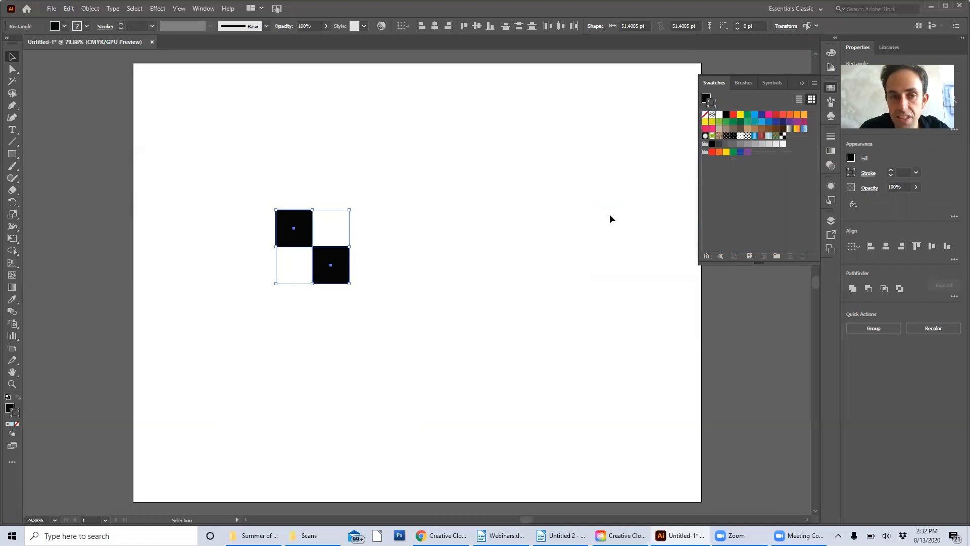
{"action": "left_click", "coordinate": [292, 242]}
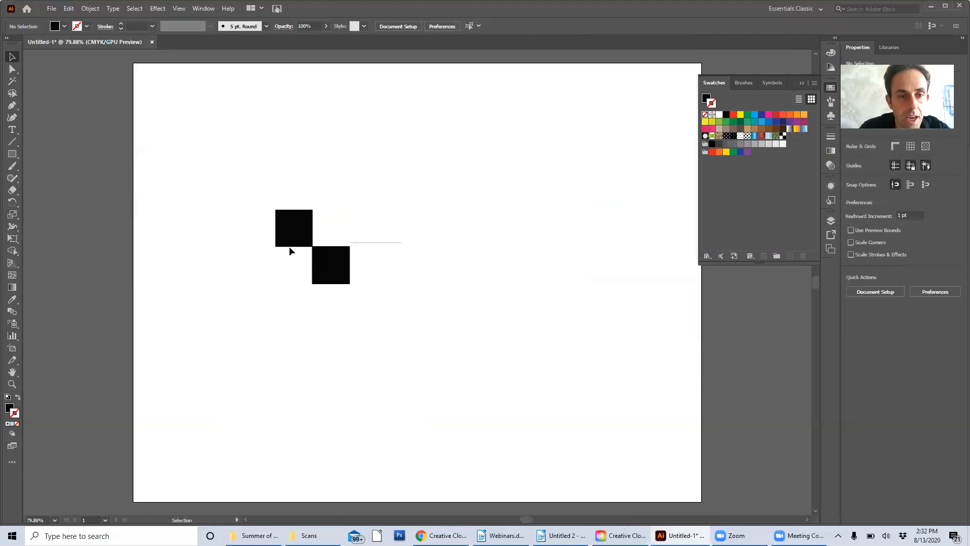
{"action": "left_click", "coordinate": [252, 233]}
{"action": "left_click_drag", "start_coordinate": [392, 285], "coordinate": [288, 232]}
{"action": "key", "text": "Delete"}
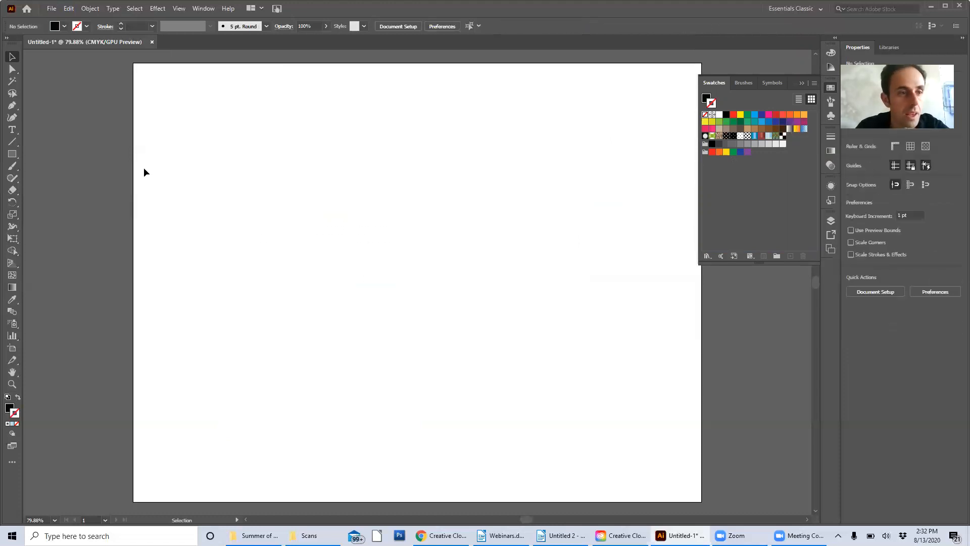
Step: Draw a five-pointed star about 330 pt wide and swap its fill and stroke so that only a black outline remains
{"action": "left_click", "coordinate": [12, 154]}
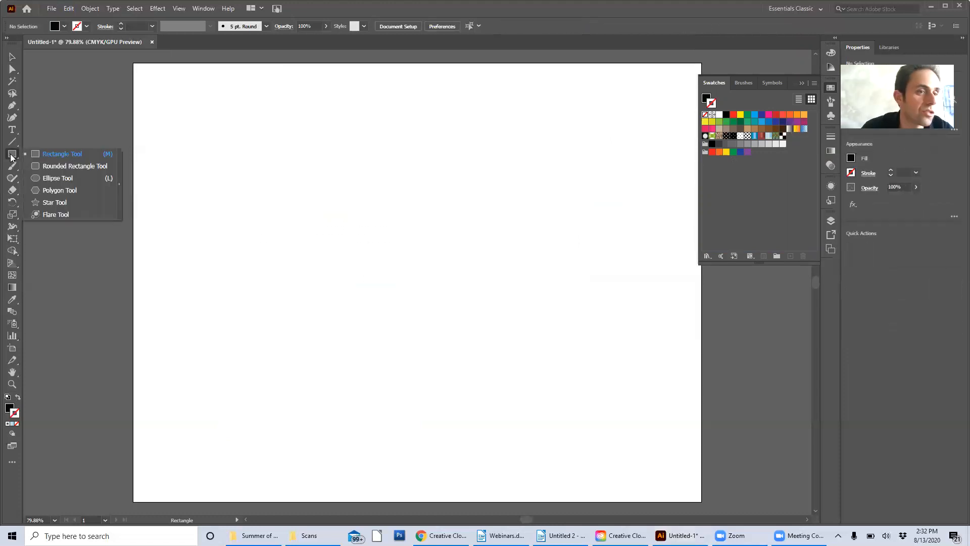
{"action": "left_click", "coordinate": [38, 202]}
{"action": "left_click_drag", "start_coordinate": [364, 201], "coordinate": [469, 258]}
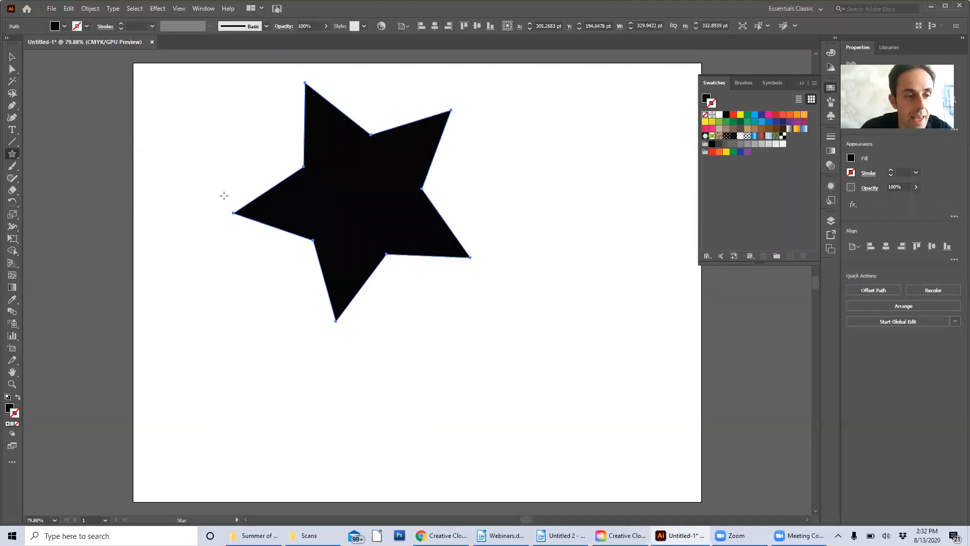
{"action": "left_click", "coordinate": [18, 399]}
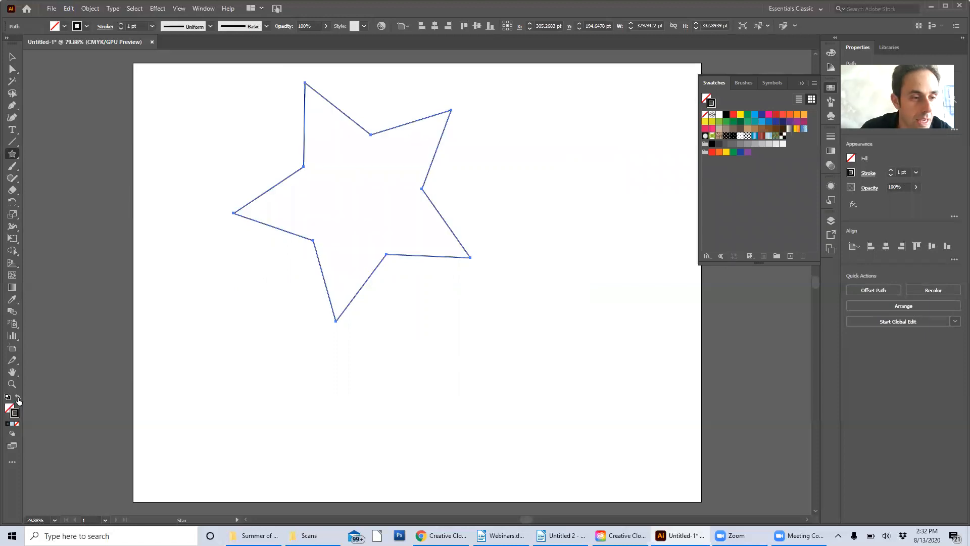
Step: Make the star's fill active, show the swatches again, and fill the star with the new checkerboard pattern
{"action": "left_click", "coordinate": [9, 407]}
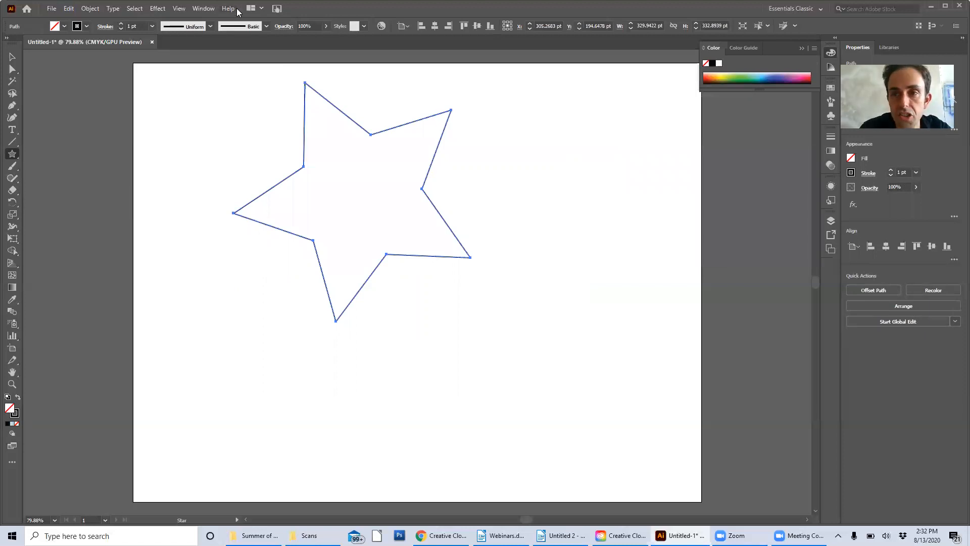
{"action": "left_click", "coordinate": [204, 8]}
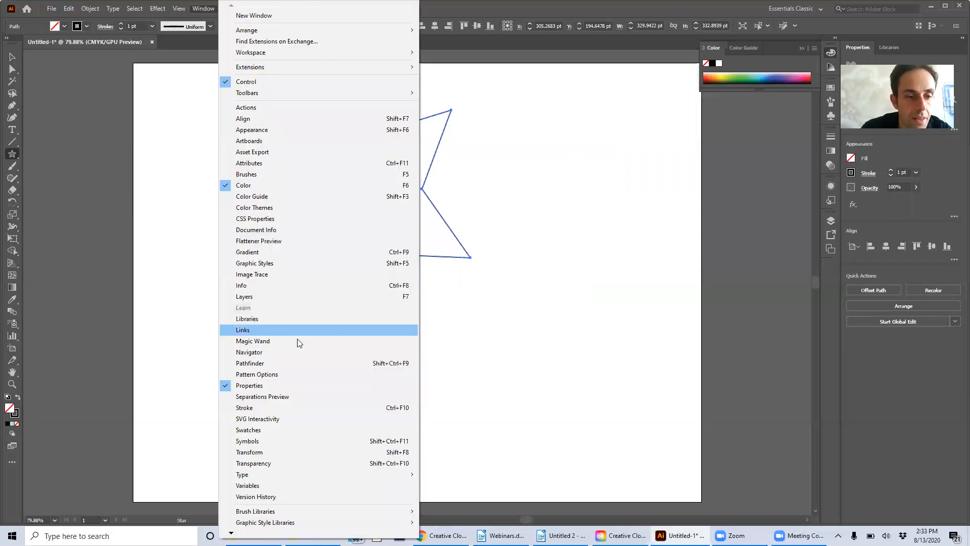
{"action": "left_click", "coordinate": [257, 432]}
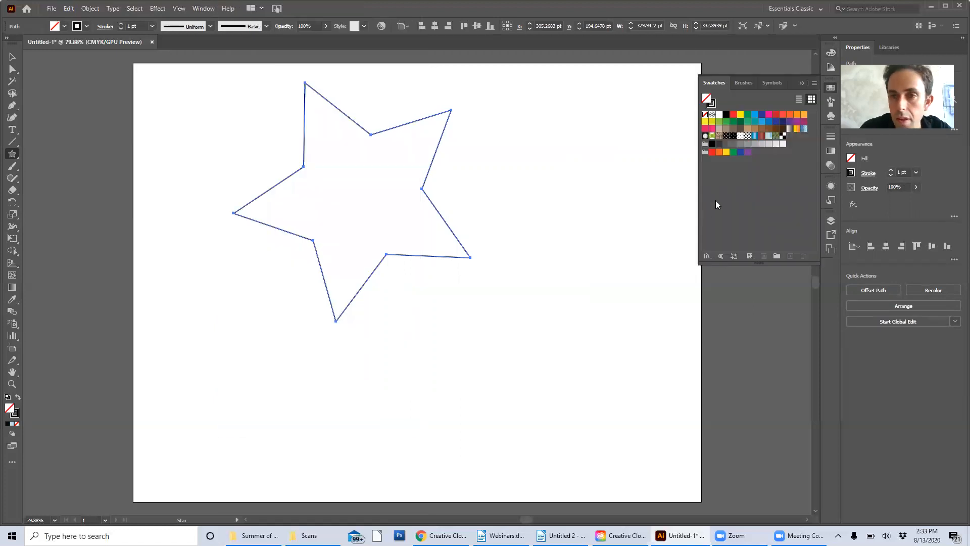
{"action": "left_click", "coordinate": [783, 136]}
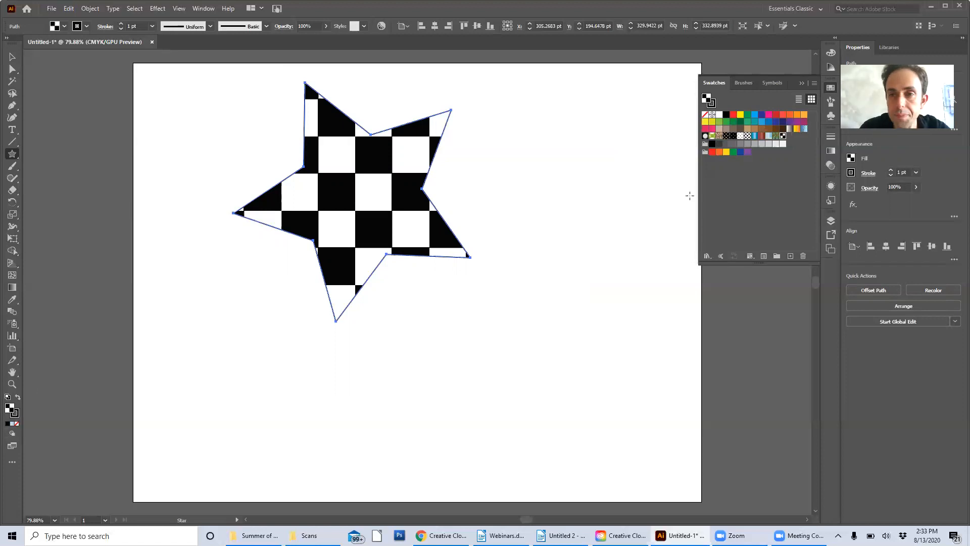
Step: Open the checkerboard pattern swatch for editing and examine the available tile types
{"action": "double_click", "coordinate": [783, 136]}
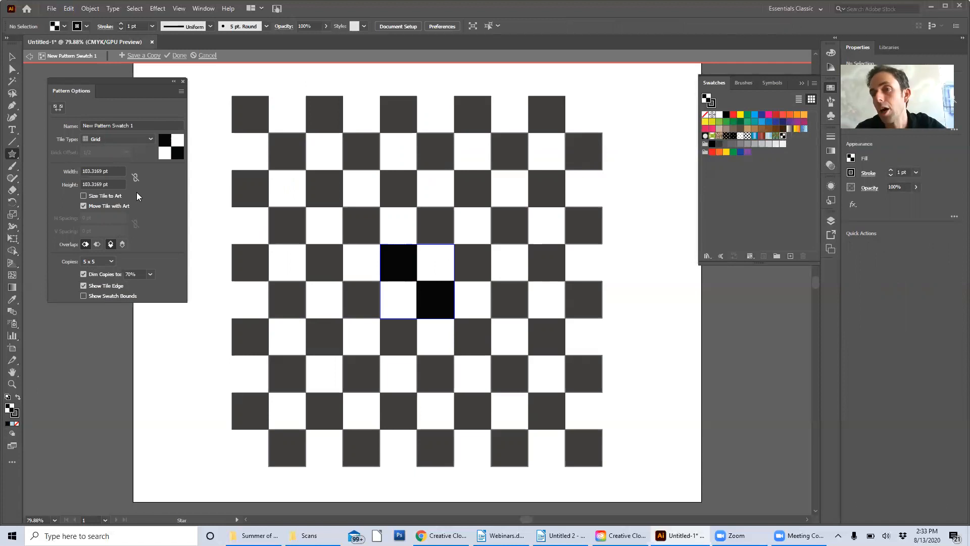
{"action": "left_click", "coordinate": [137, 139]}
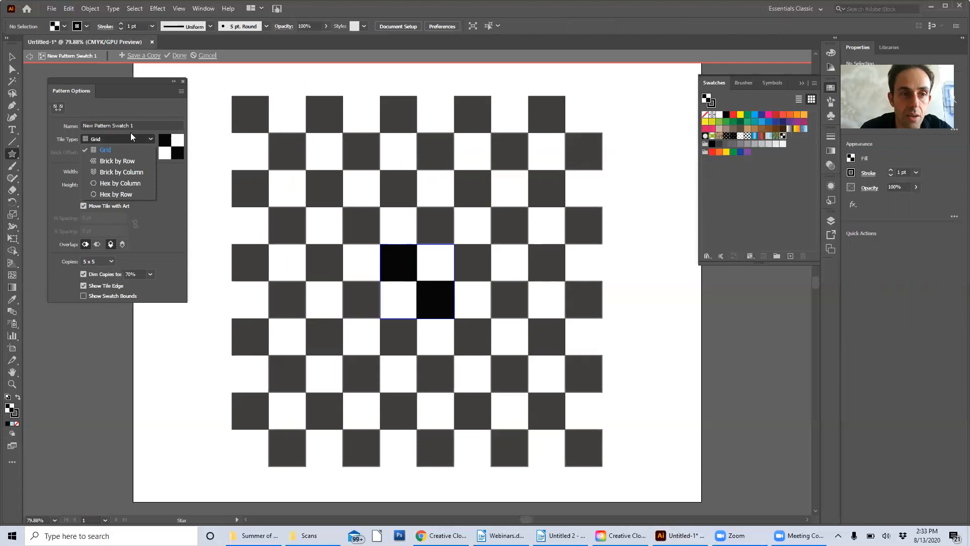
{"action": "left_click", "coordinate": [137, 108]}
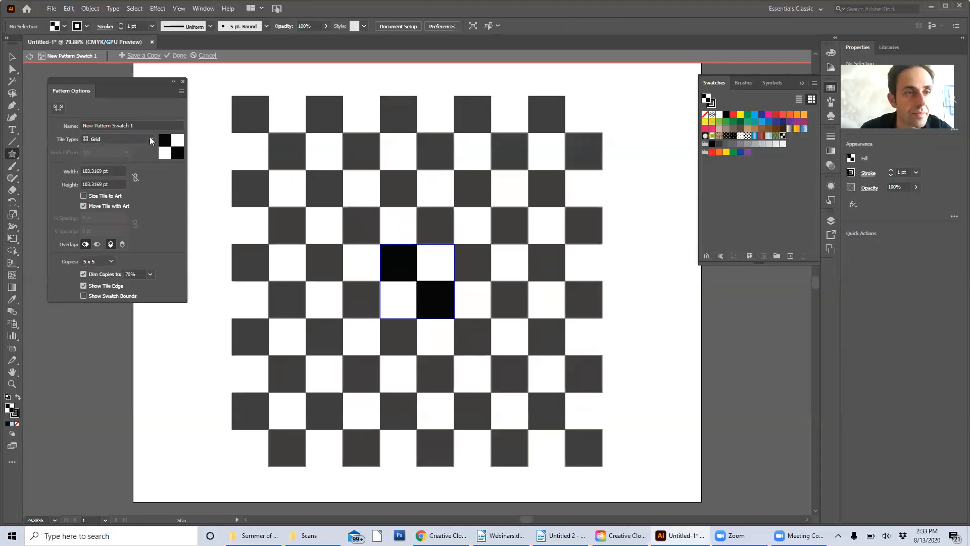